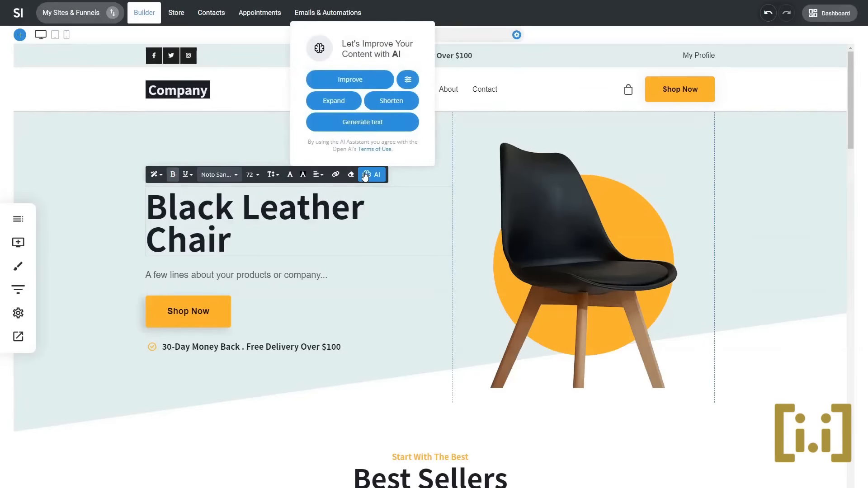
- Improve the "Black Leather Chair" hero heading with the AI assistant and rewrite it in an Excited tone
left_click(356, 81)
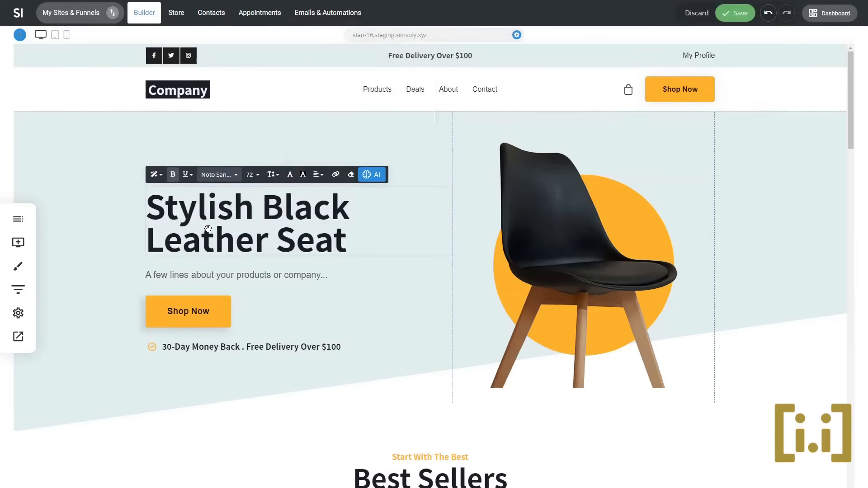
left_click(372, 176)
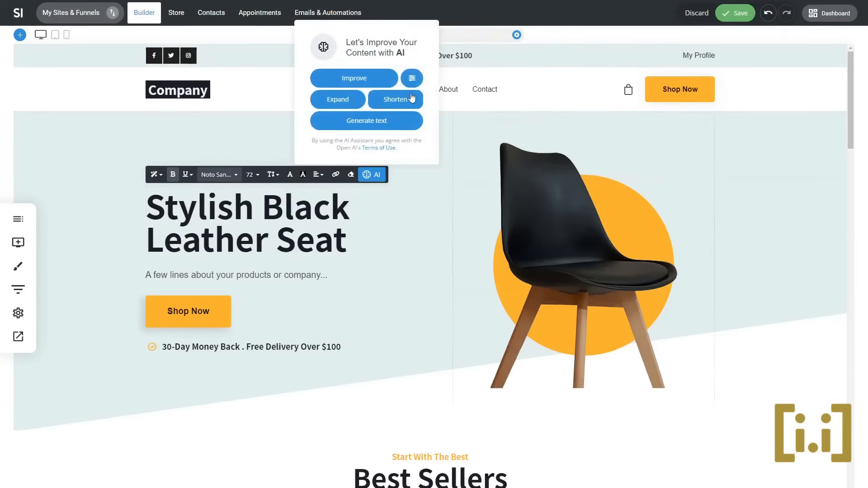
left_click(411, 78)
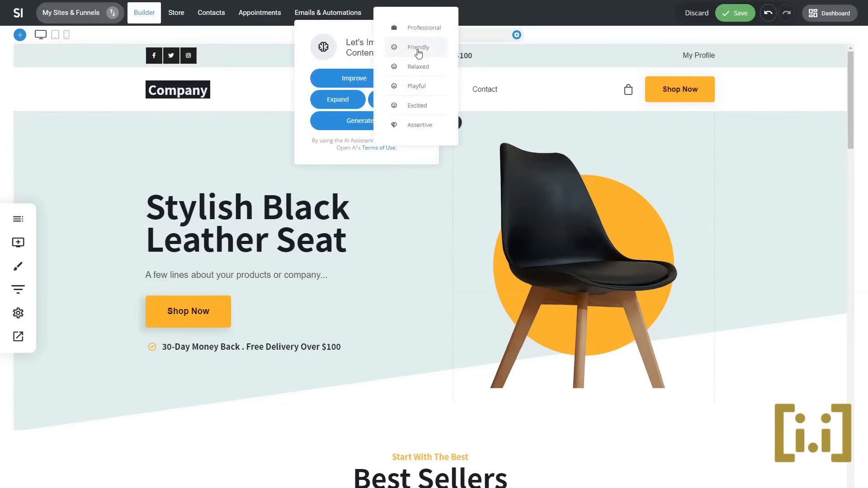
left_click(417, 106)
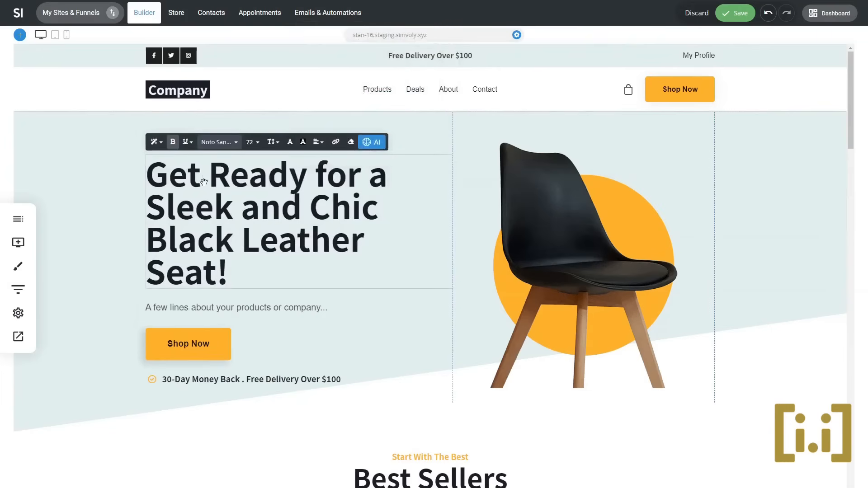
left_click(369, 142)
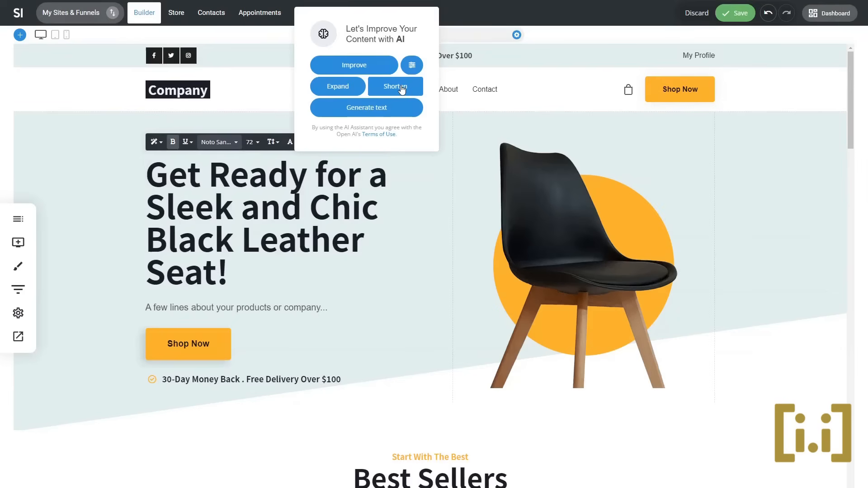
left_click(390, 111)
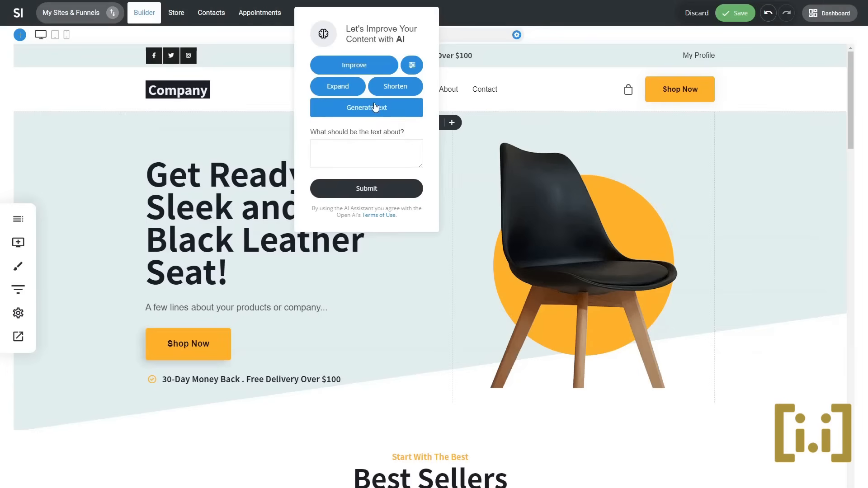
left_click(531, 165)
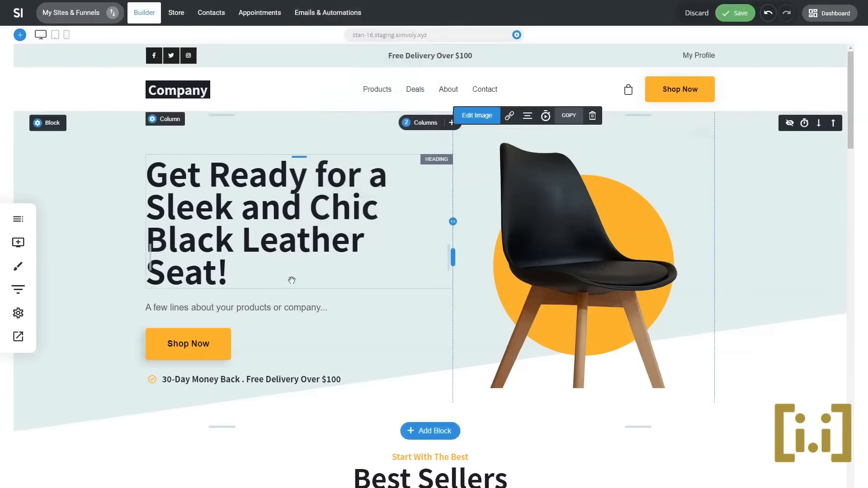
- Replace the placeholder text below the hero heading with a copy of the heading and expand it with AI
double_click(265, 197)
key("ctrl+c")
double_click(262, 307)
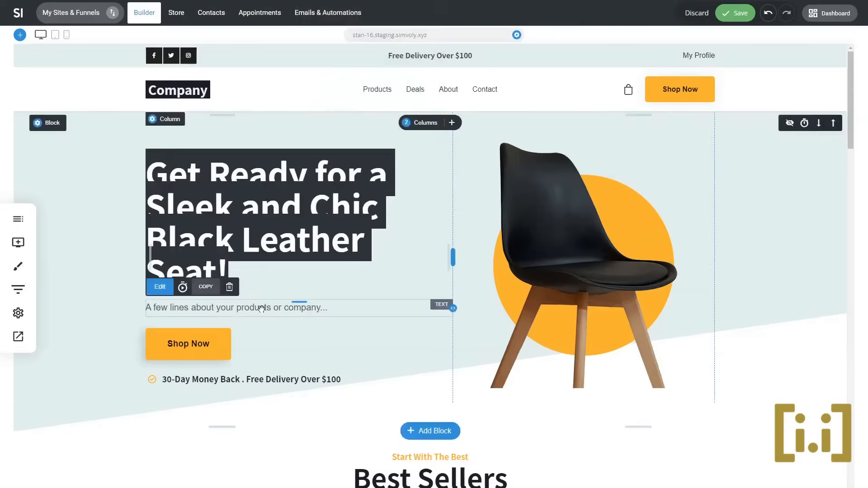
key("ctrl+v")
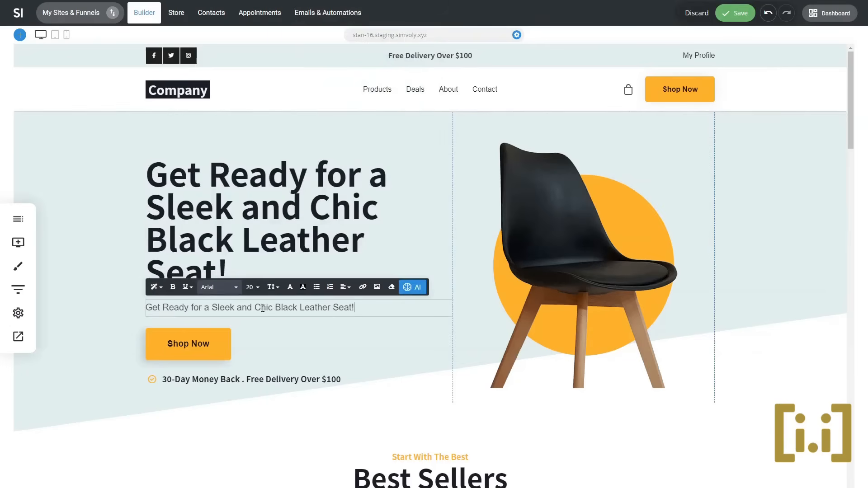
left_click(412, 287)
left_click(384, 217)
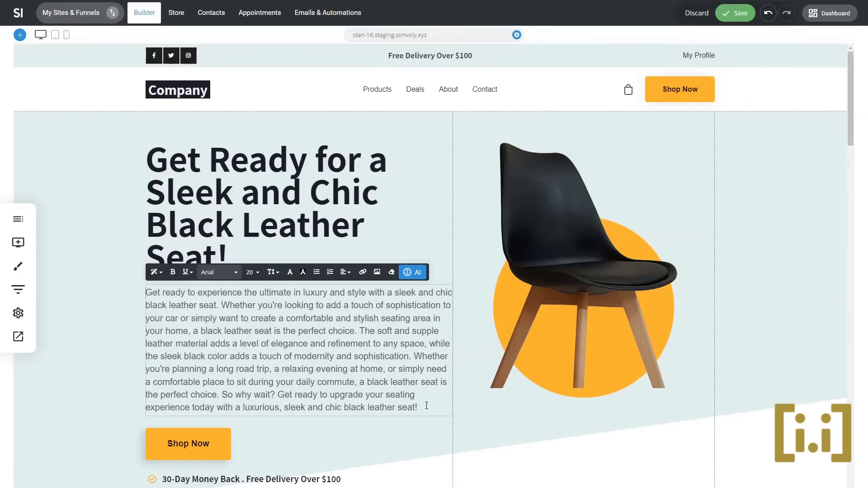
- Shorten the paragraph below the hero heading with the AI assistant
left_click_drag(427, 406, 385, 395)
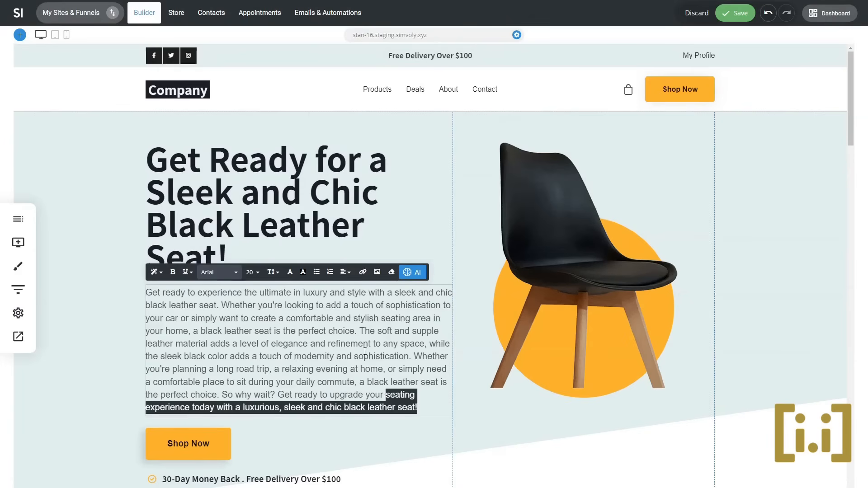
left_click_drag(360, 331, 363, 344)
left_click(416, 394)
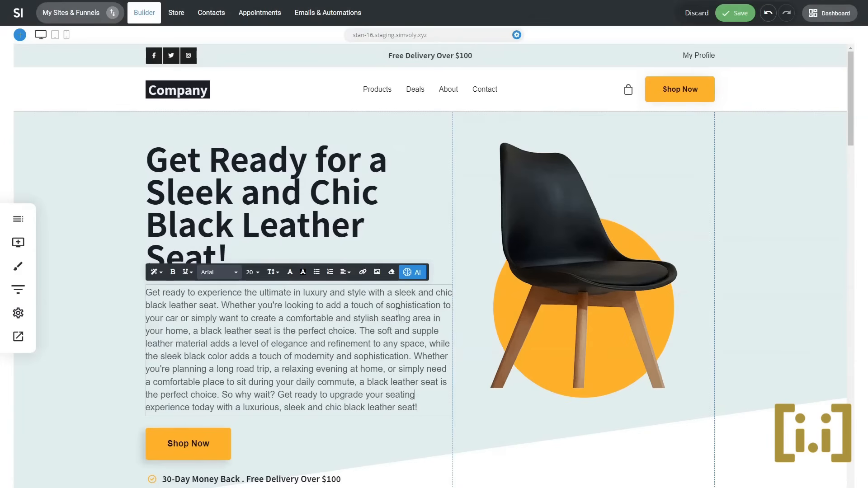
left_click(412, 271)
left_click(437, 203)
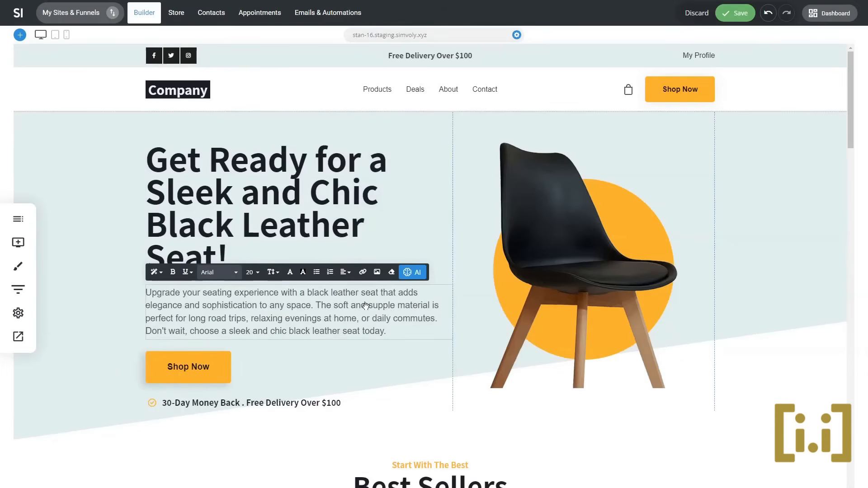
left_click(787, 250)
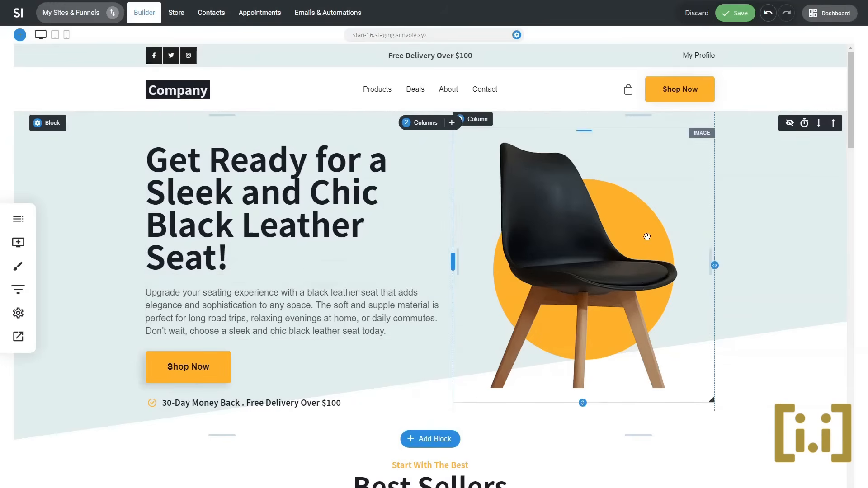
- Save the page with its rewritten hero heading and paragraph
scroll(730, 235, "down", 5)
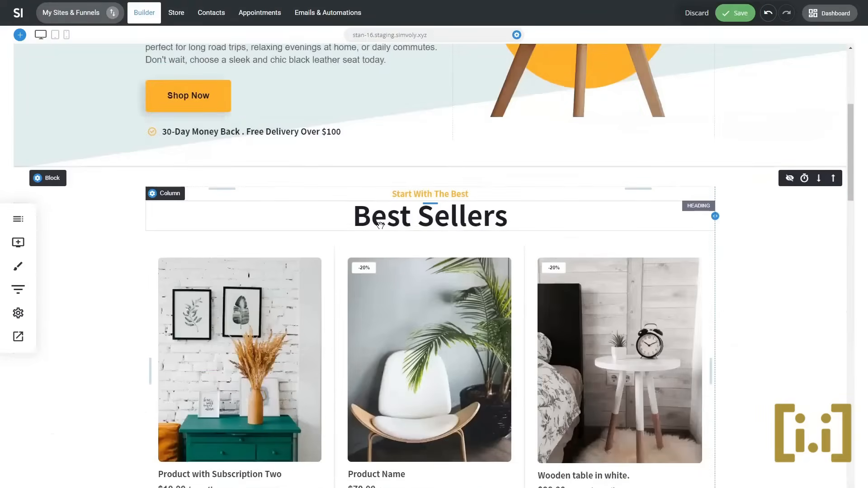
scroll(380, 224, "down", 5)
scroll(381, 223, "down", 5)
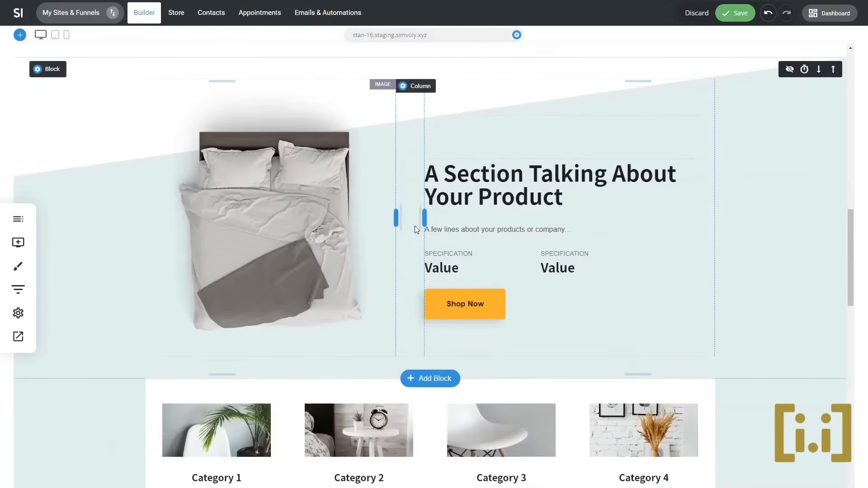
scroll(430, 236, "up", 5)
scroll(738, 279, "up", 15)
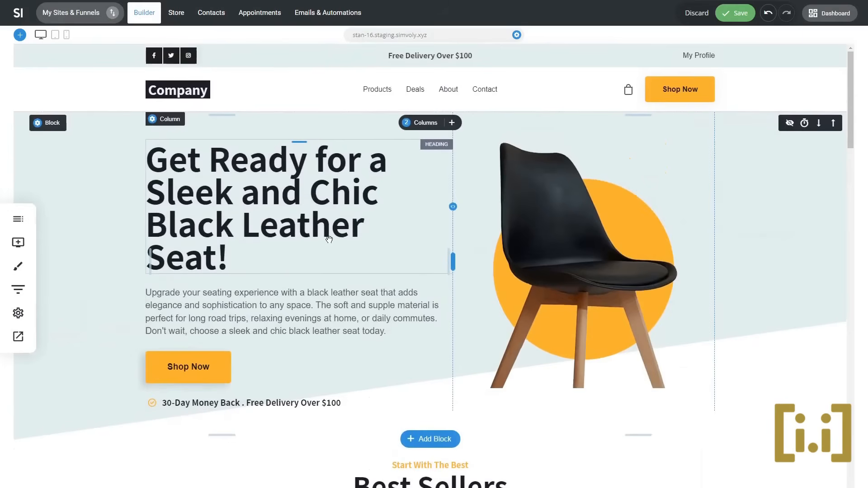
key("ctrl+s")
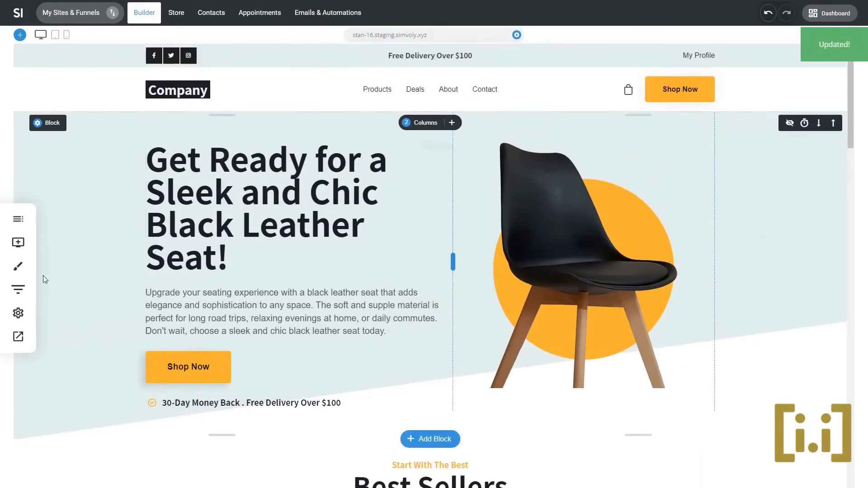
- Try generating the Home page's SEO title and meta description with AI, and cancel the page edit
left_click(18, 313)
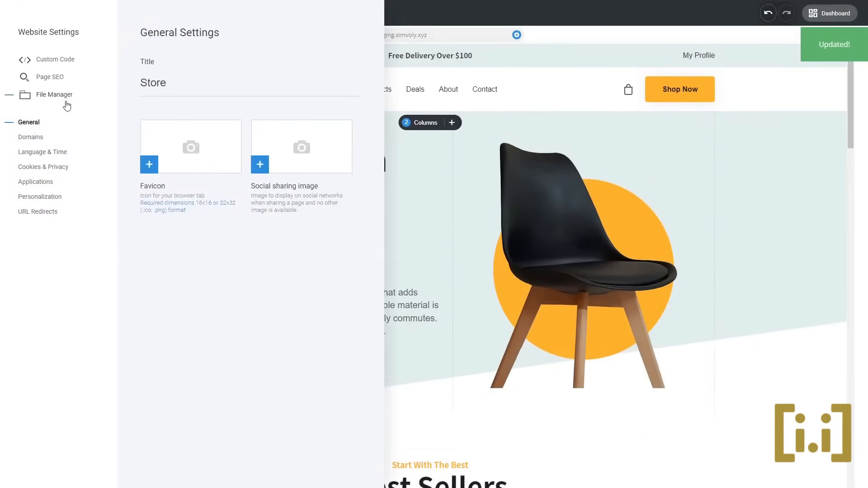
left_click(62, 79)
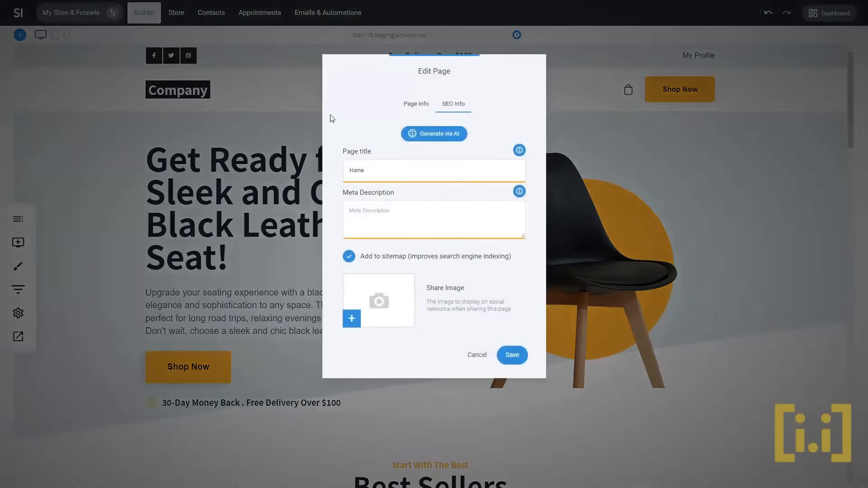
left_click(448, 136)
left_click(428, 138)
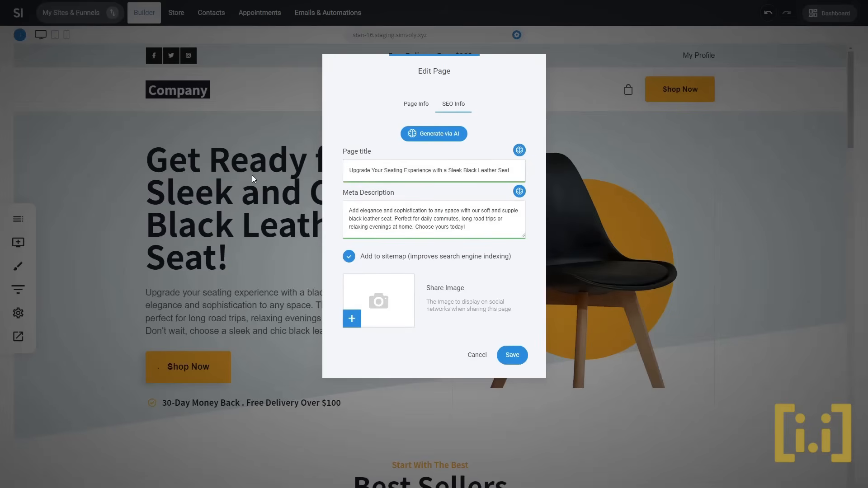
left_click(519, 151)
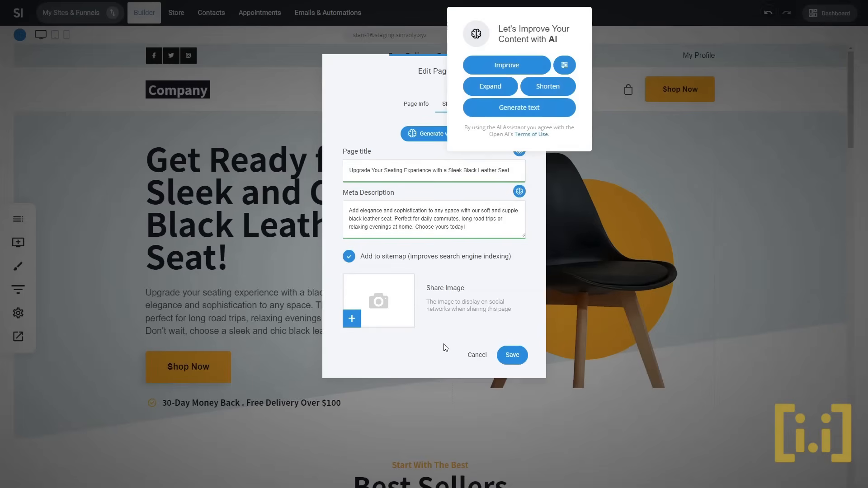
left_click(483, 355)
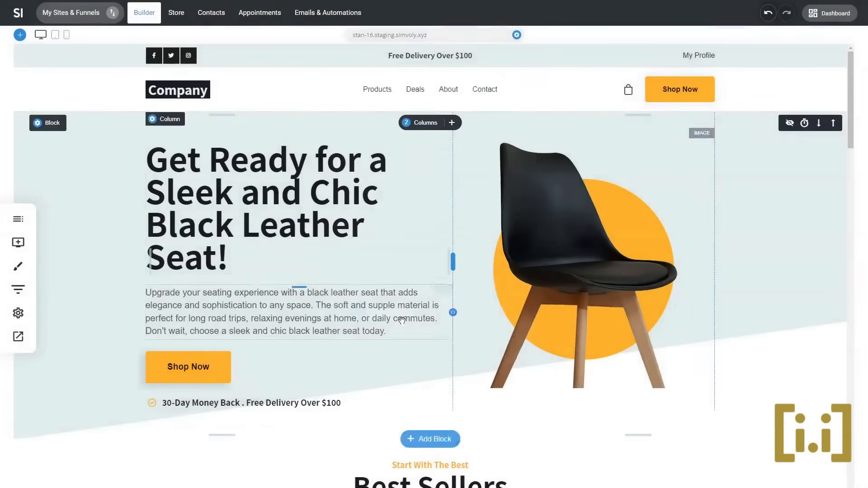
- Set the website language to Español in the website settings
left_click(17, 313)
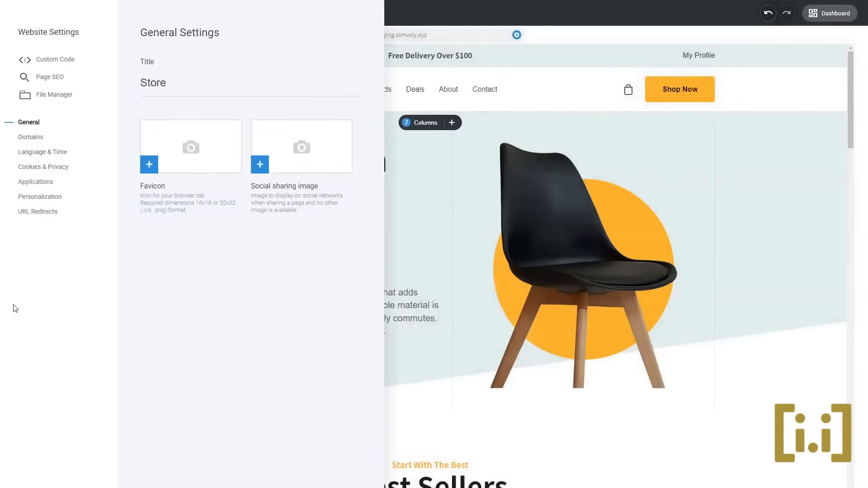
left_click(441, 237)
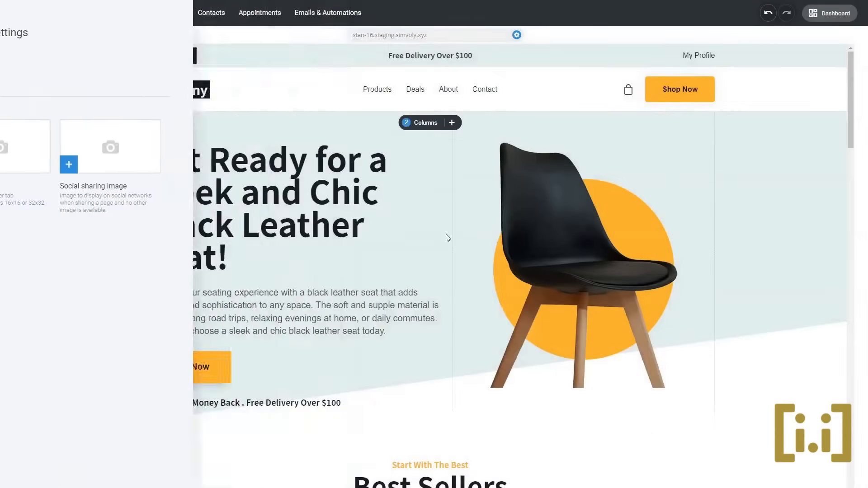
left_click(21, 317)
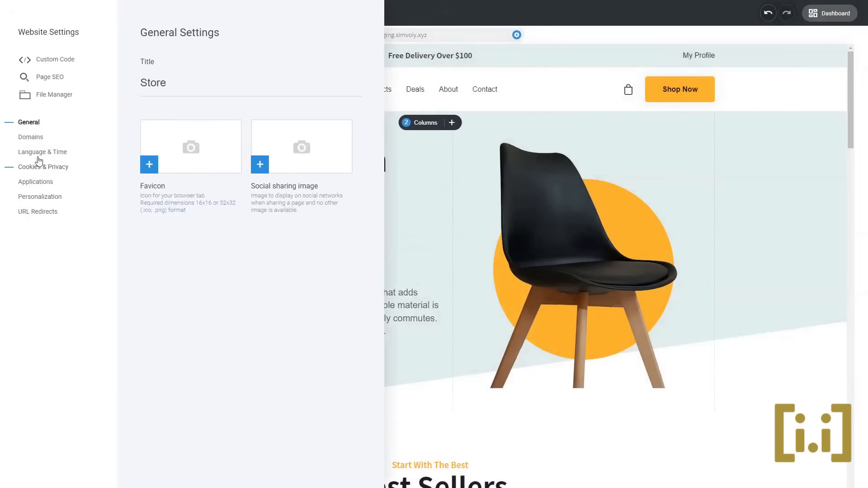
left_click(42, 154)
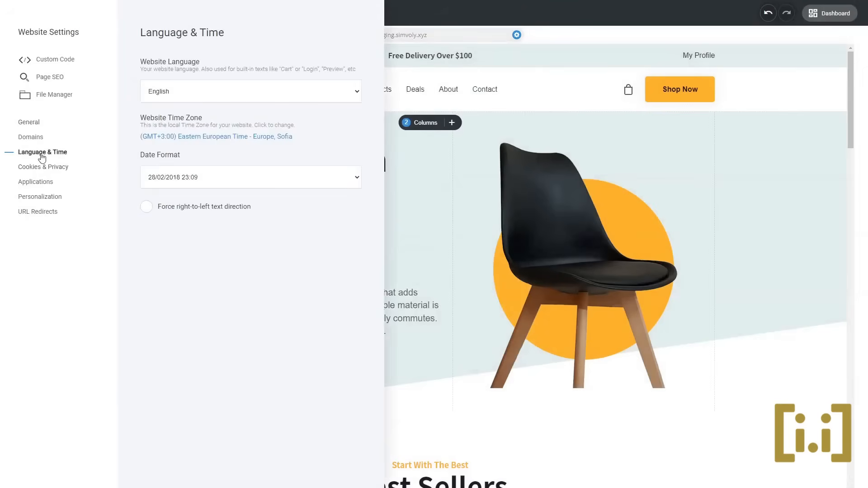
left_click(169, 95)
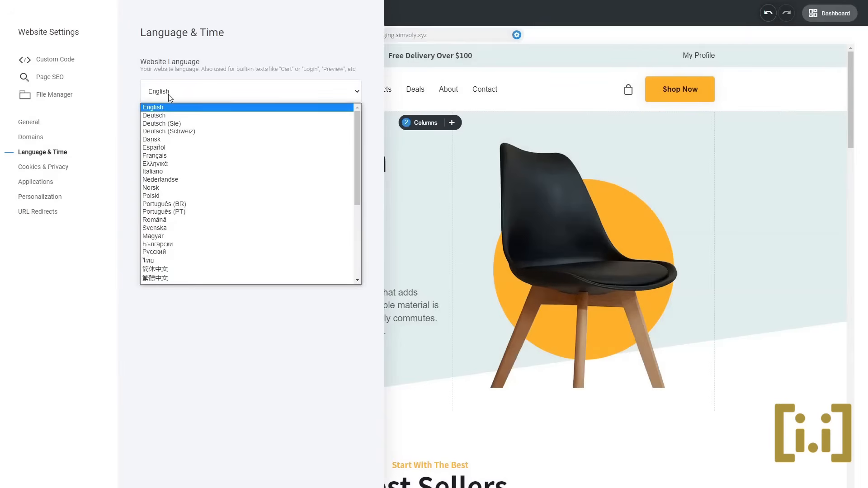
left_click(168, 147)
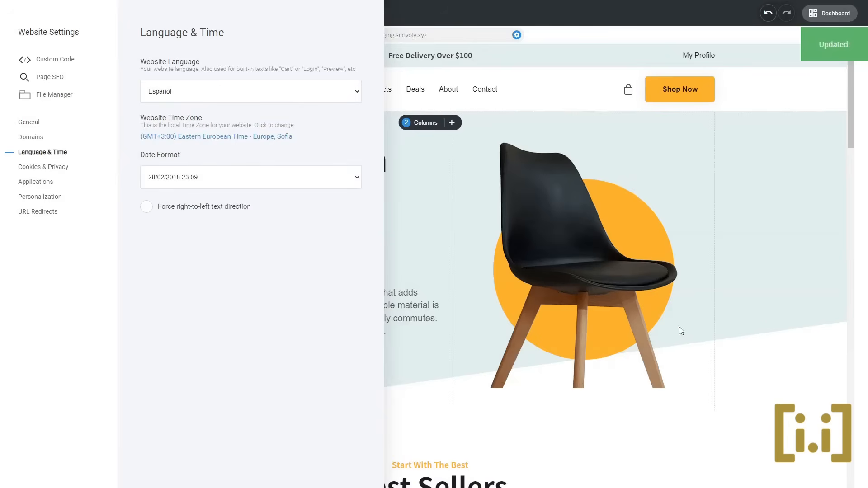
left_click(740, 278)
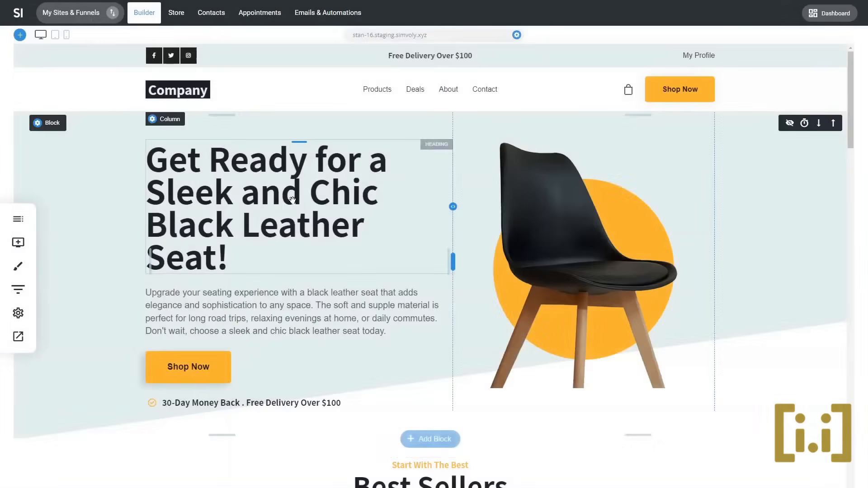
- Try improving the hero heading with AI in the new website language, and discard the change
triple_click(345, 166)
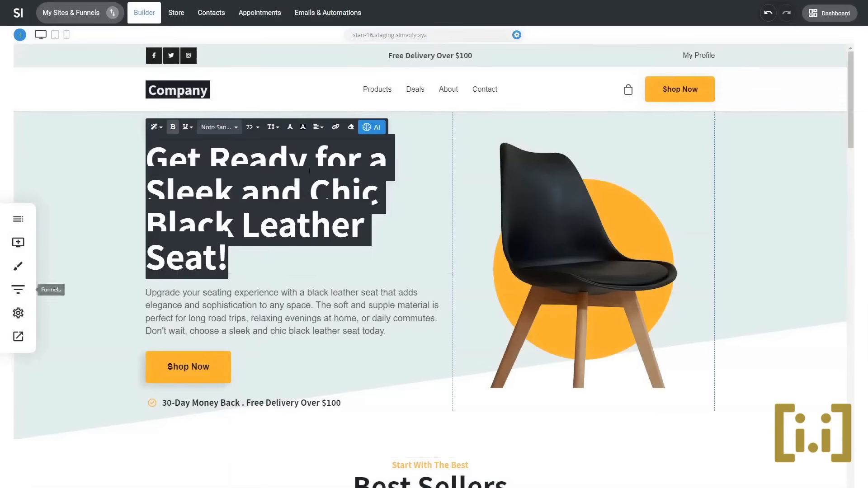
left_click(373, 128)
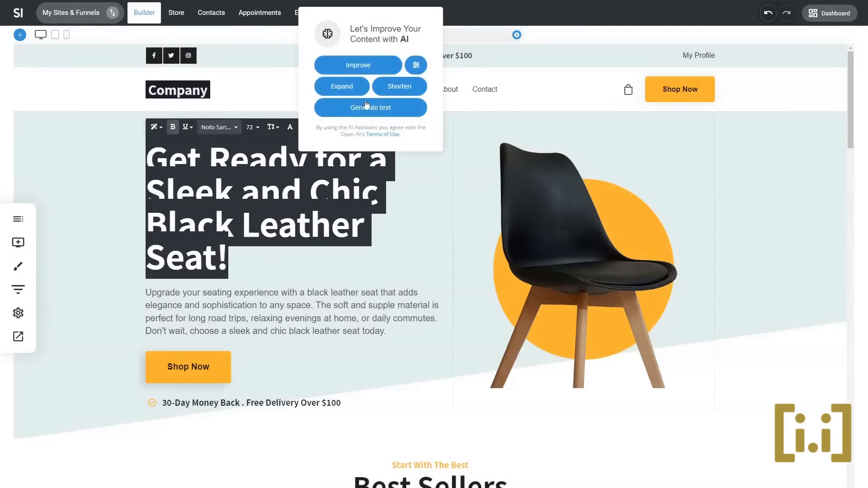
left_click(362, 65)
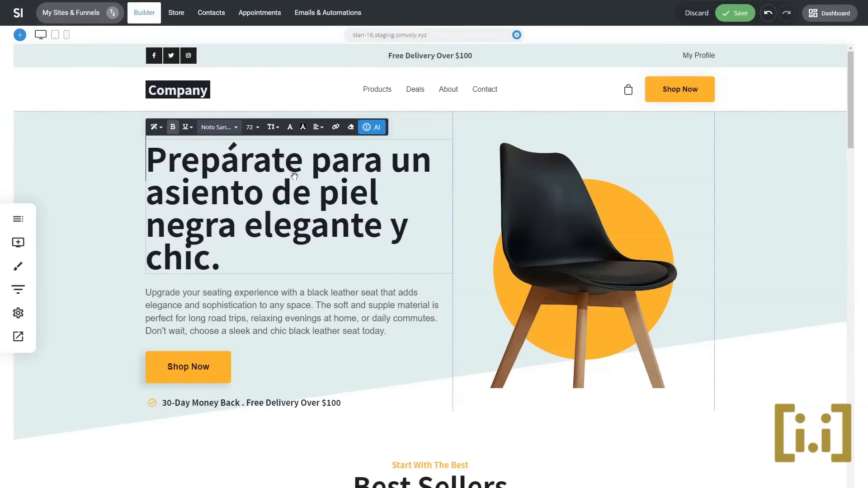
left_click(696, 13)
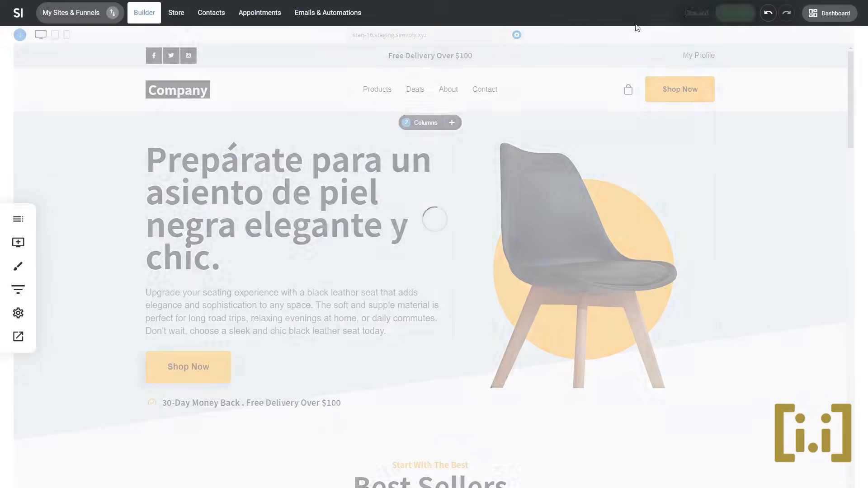
- Set the website language back to English in the website's language settings and return to the page
left_click(18, 313)
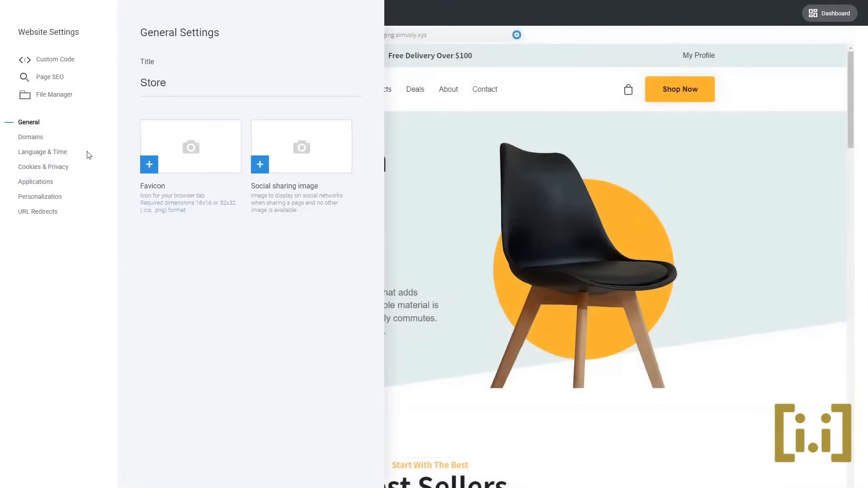
left_click(40, 152)
left_click(181, 99)
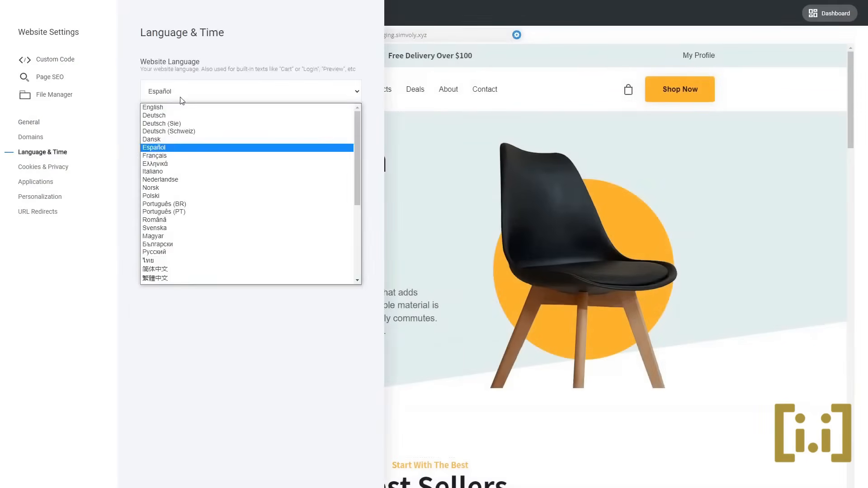
left_click(181, 107)
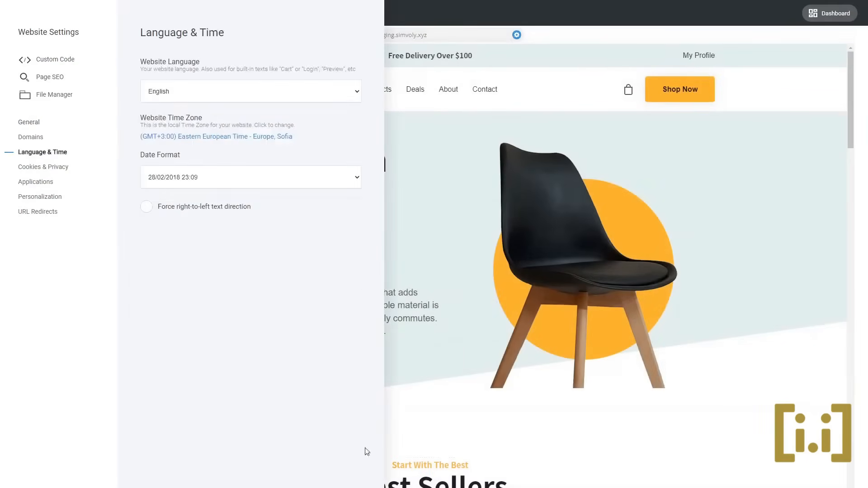
left_click(524, 282)
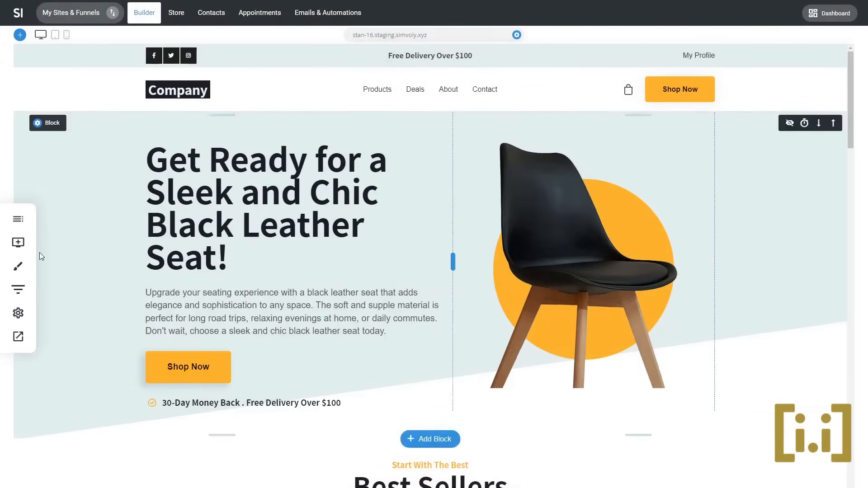
- Open the White Wooden Table post from the blog and copy its title
left_click(19, 219)
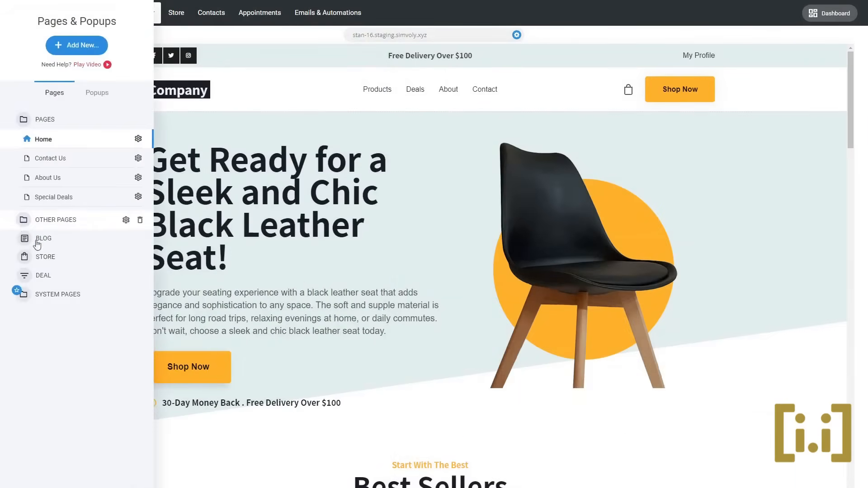
left_click(100, 233)
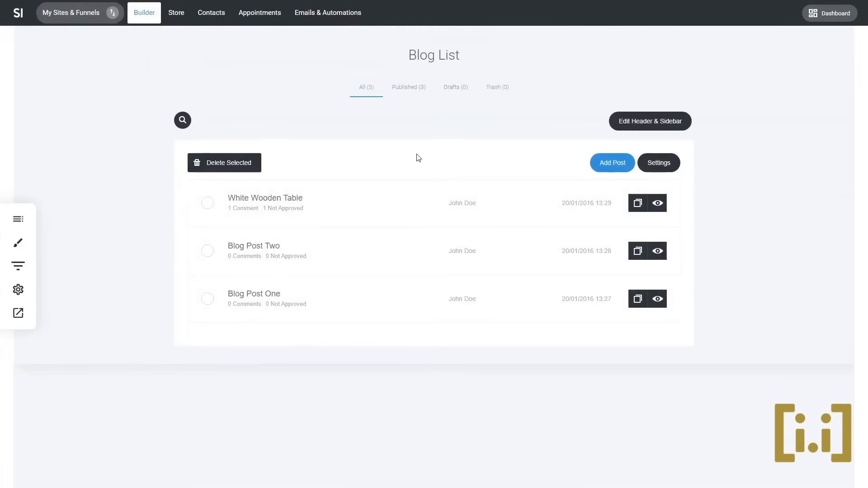
key("F5")
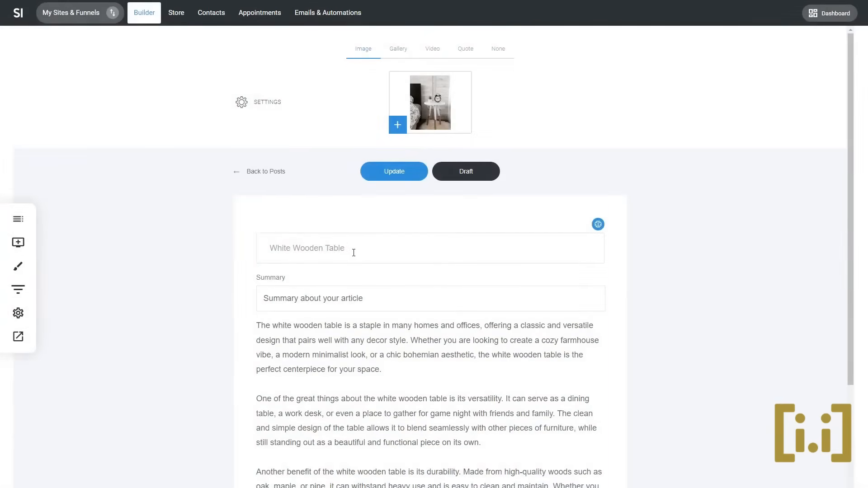
left_click_drag(354, 253, 218, 271)
key("ctrl+c")
scroll(397, 378, "down", 5)
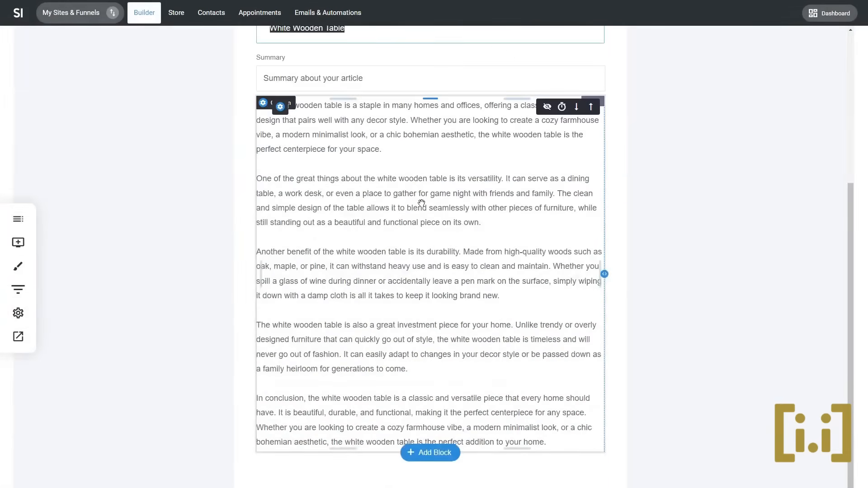
scroll(569, 241, "up", 3)
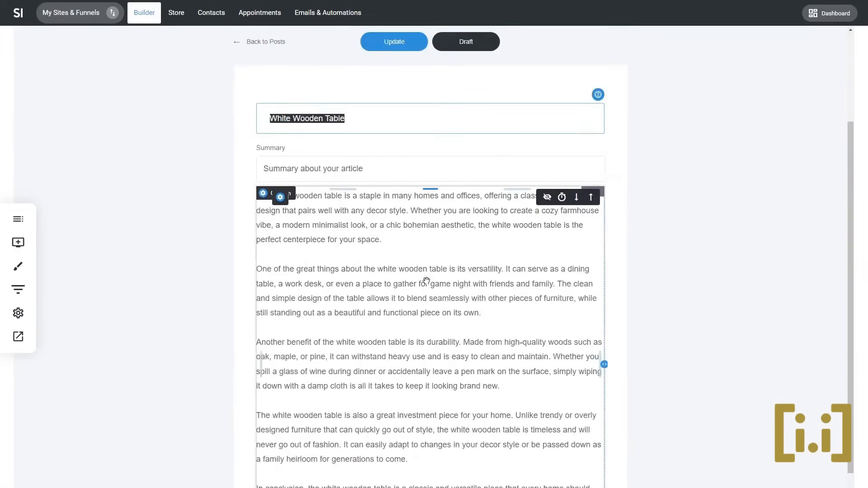
- Replace the post's body text with AI-generated text using the prompt "create an article for a White Wooden Table"
left_click(414, 264)
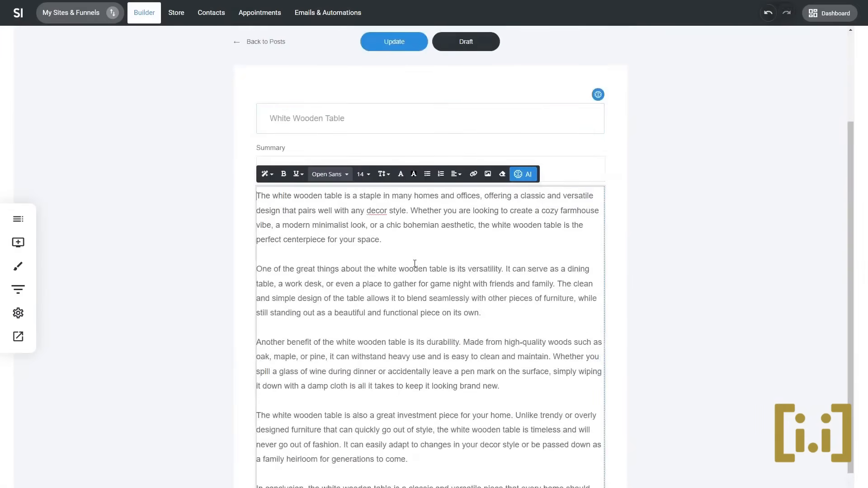
left_click(523, 174)
left_click(519, 154)
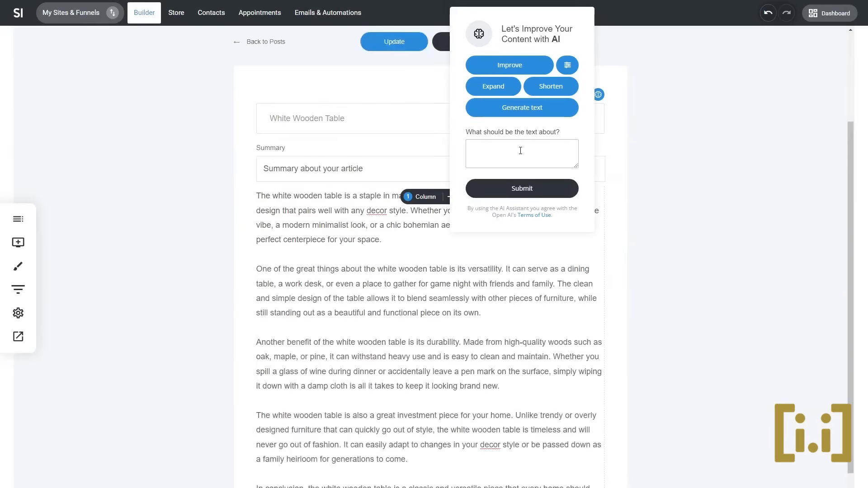
type("create an article for")
key("ctrl+v")
left_click(520, 151)
type("a")
left_click(546, 188)
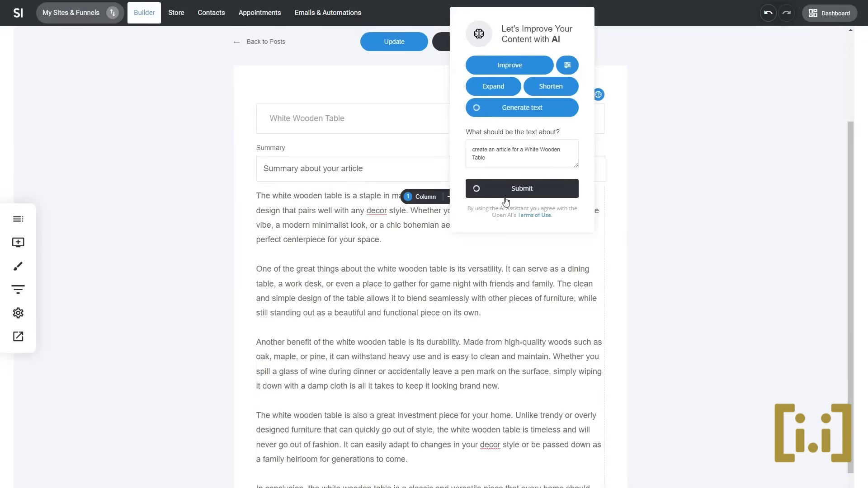
- Remove the surplus blank lines between the opening paragraphs of the generated article
scroll(473, 256, "down", 6)
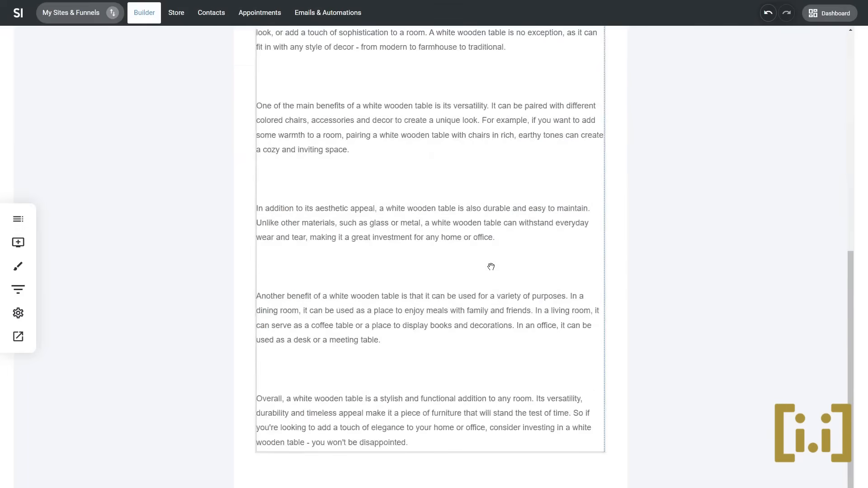
scroll(490, 269, "up", 6)
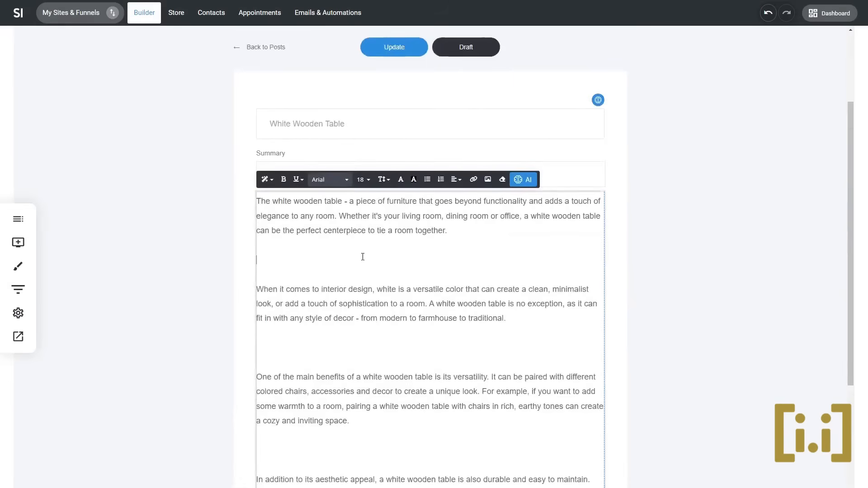
key("BackSpace")
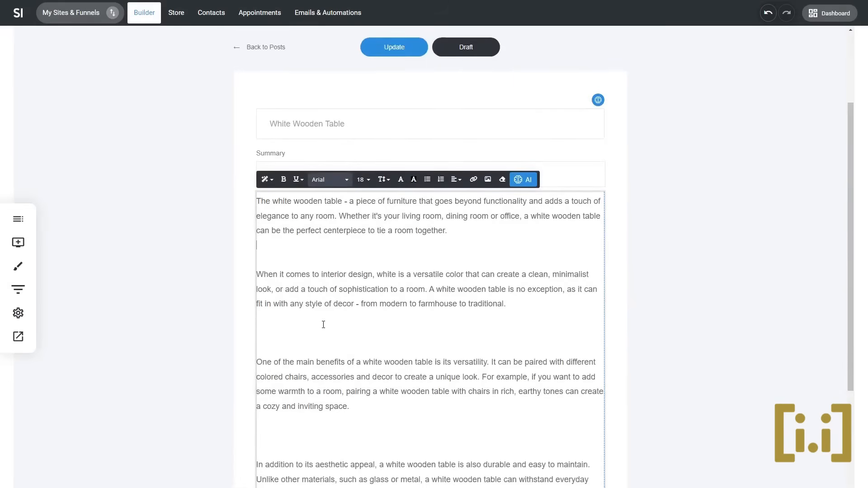
left_click(347, 319)
key("BackSpace")
left_click(317, 412)
key("BackSpace")
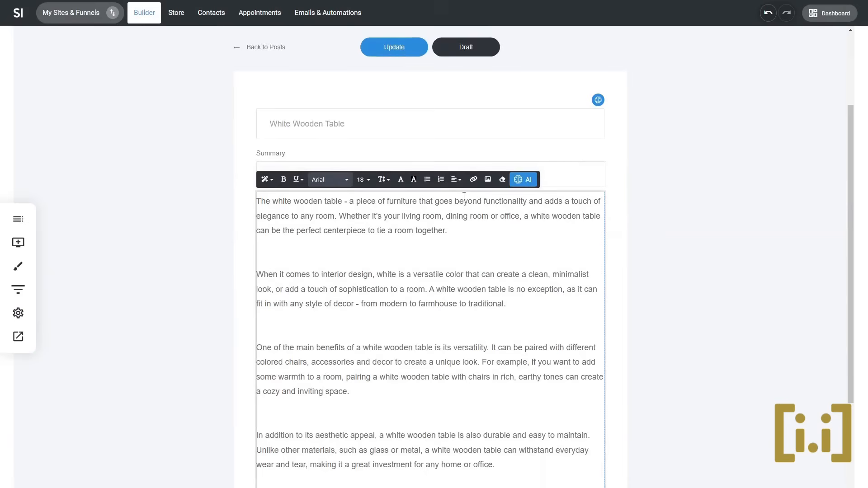
left_click(666, 189)
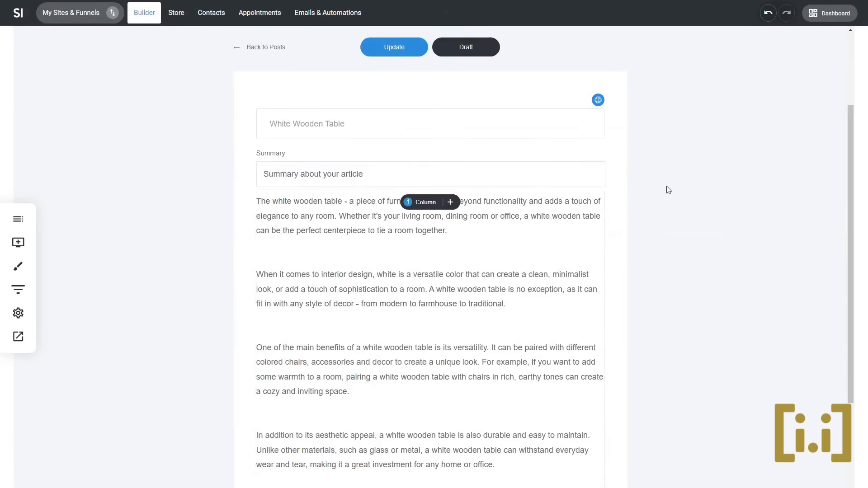
- Create the post's summary from the post content with AI, update the post and review it
left_click(357, 174)
left_click(415, 147)
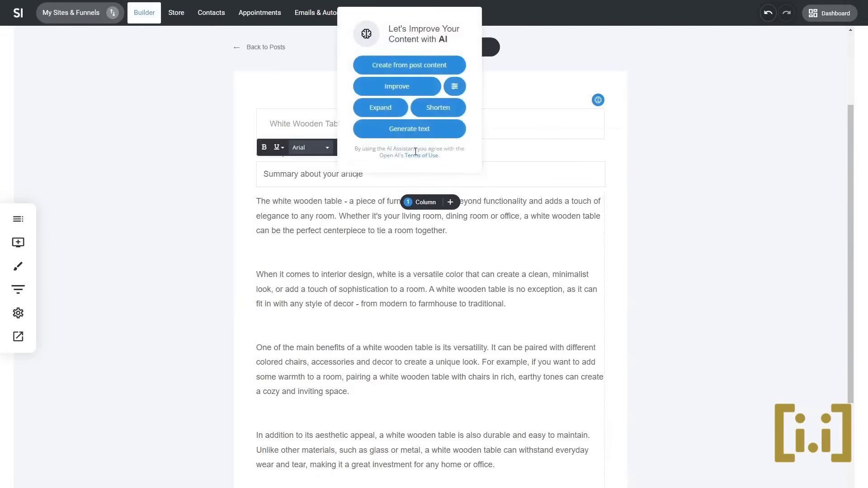
left_click(414, 95)
left_click(444, 72)
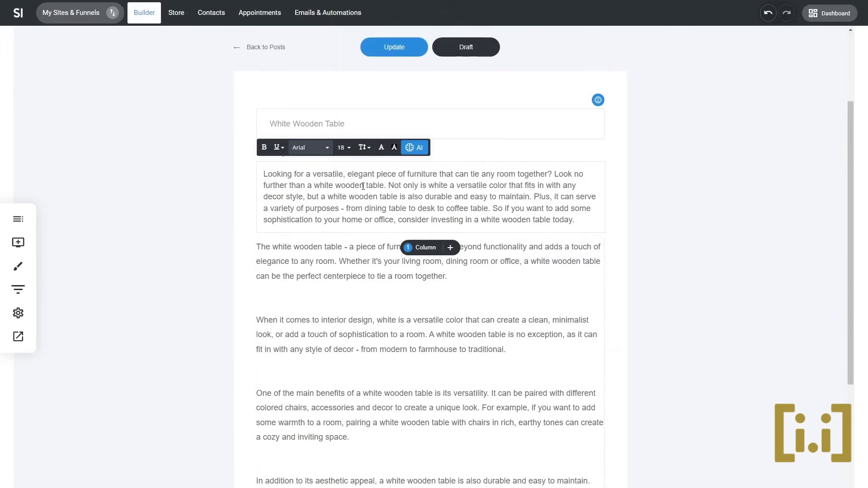
scroll(612, 196, "up", 3)
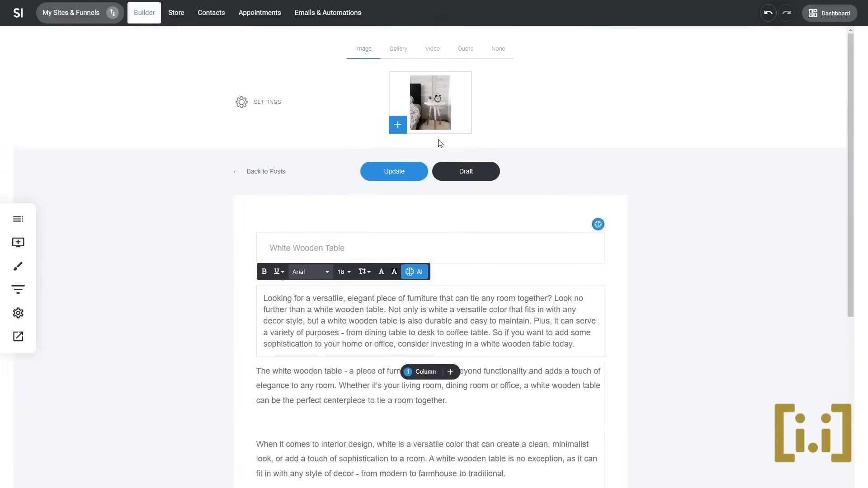
left_click(412, 181)
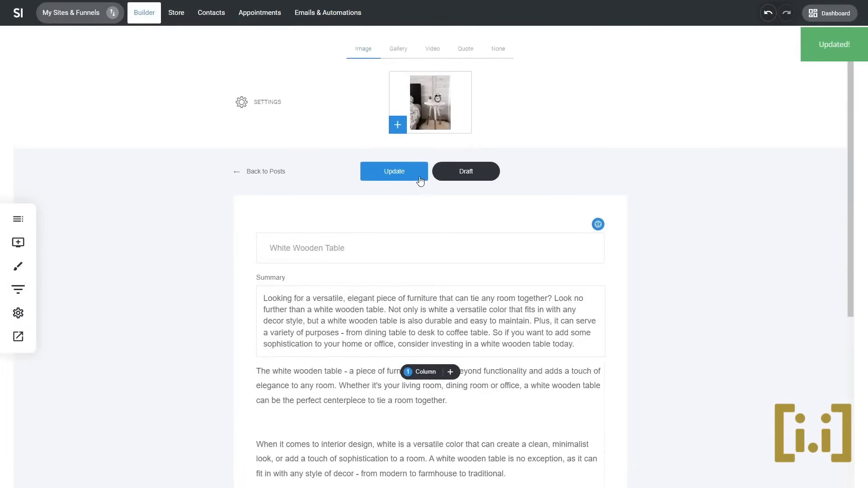
scroll(463, 398, "down", 6)
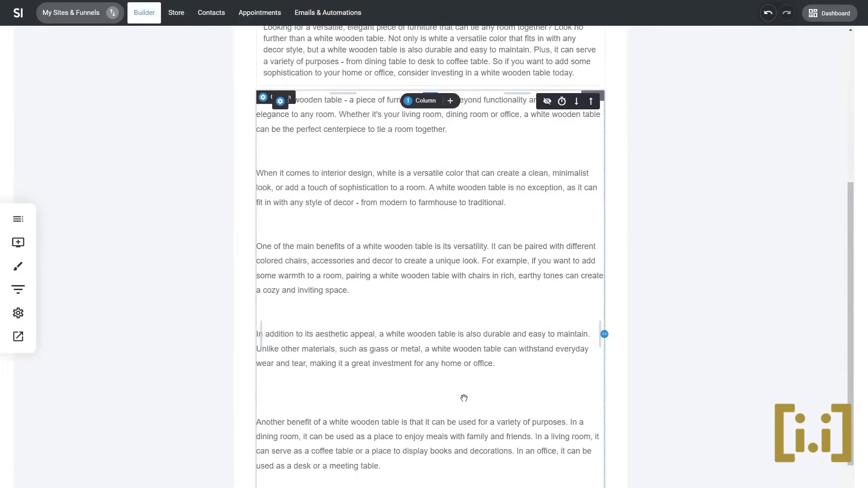
scroll(464, 398, "down", 3)
scroll(469, 387, "up", 6)
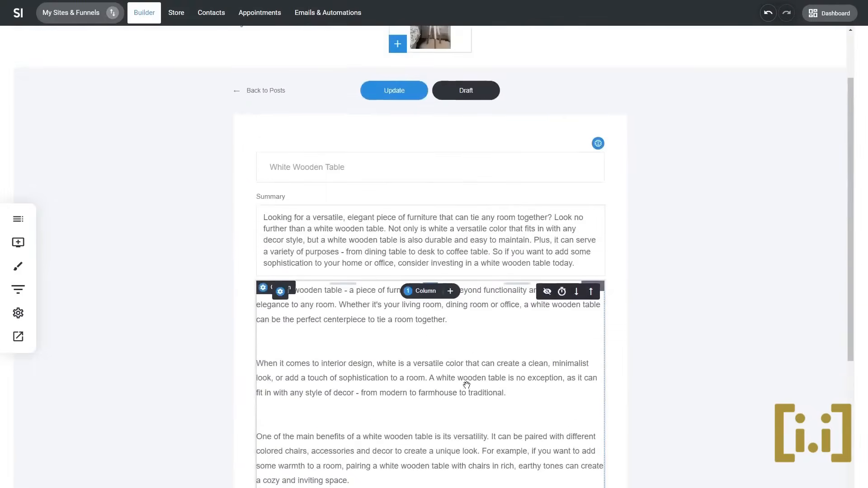
scroll(468, 240, "up", 3)
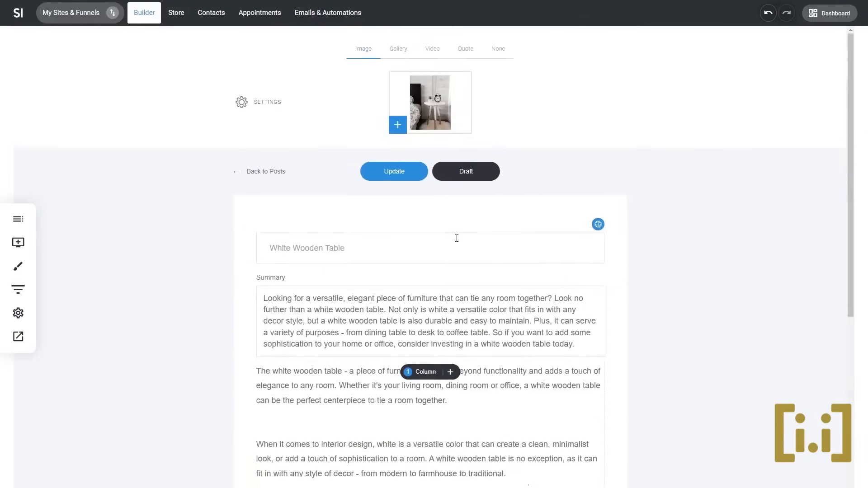
- Open the physical product called Product Name from the store's product list for editing
left_click(180, 21)
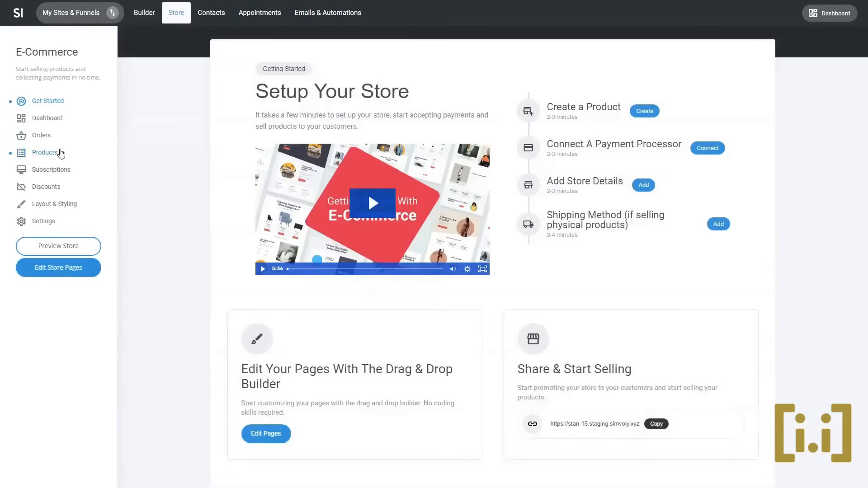
left_click(61, 154)
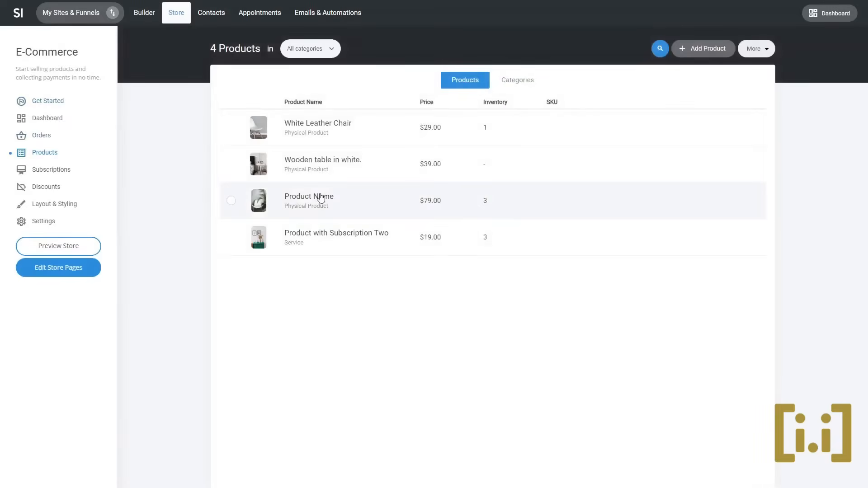
left_click(322, 198)
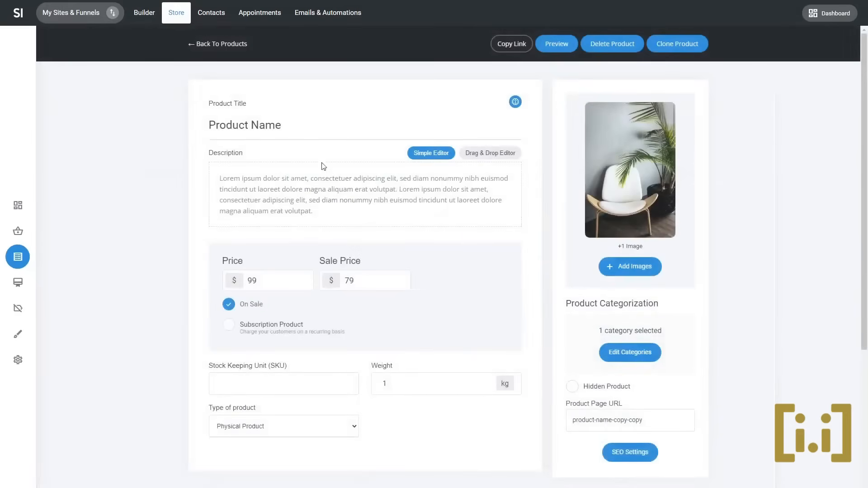
- Retitle the product "White Wooden Chair" and improve the title with AI
triple_click(300, 121)
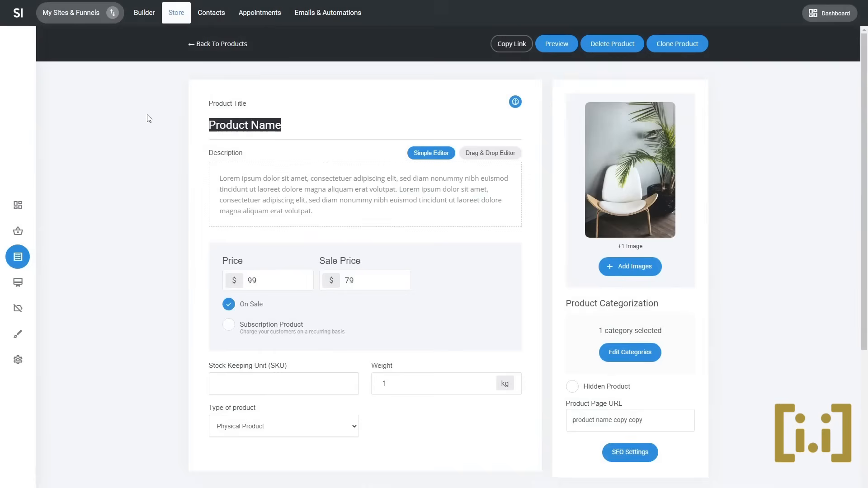
type("White Woodn Cha")
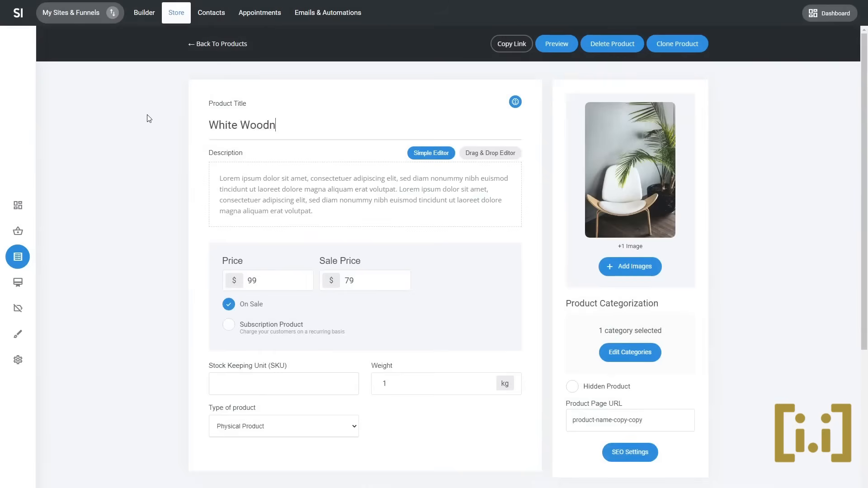
key("BackSpace")
key("BackSpace")
key("BackSpace")
key("BackSpace")
key("BackSpace")
type("en Chair")
left_click(515, 104)
left_click(506, 87)
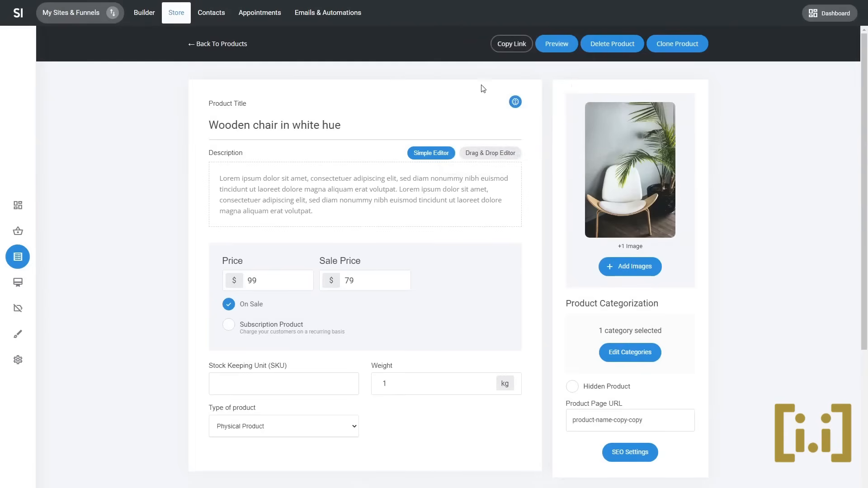
- Create the product description from its title with AI and shorten the generated text
left_click(514, 103)
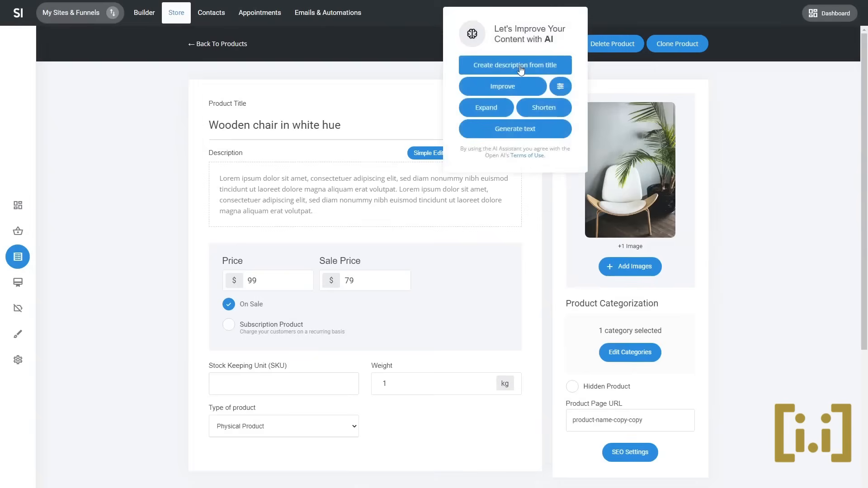
left_click(521, 70)
left_click(448, 243)
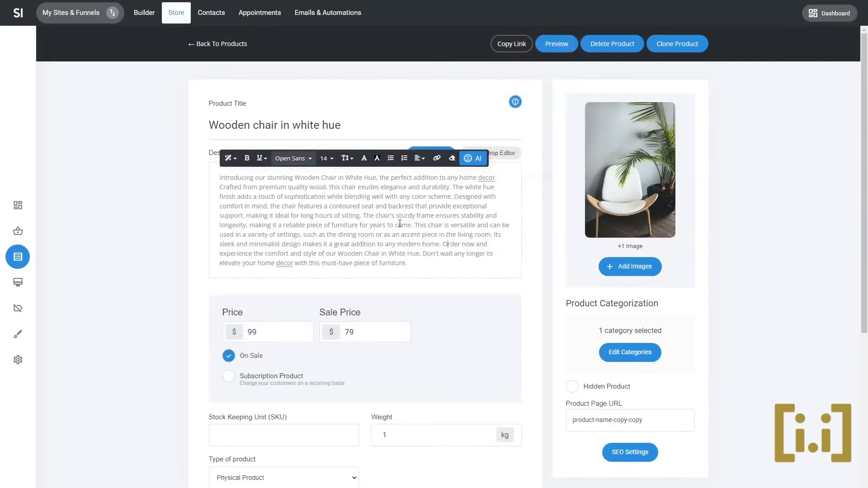
left_click(475, 158)
left_click(500, 110)
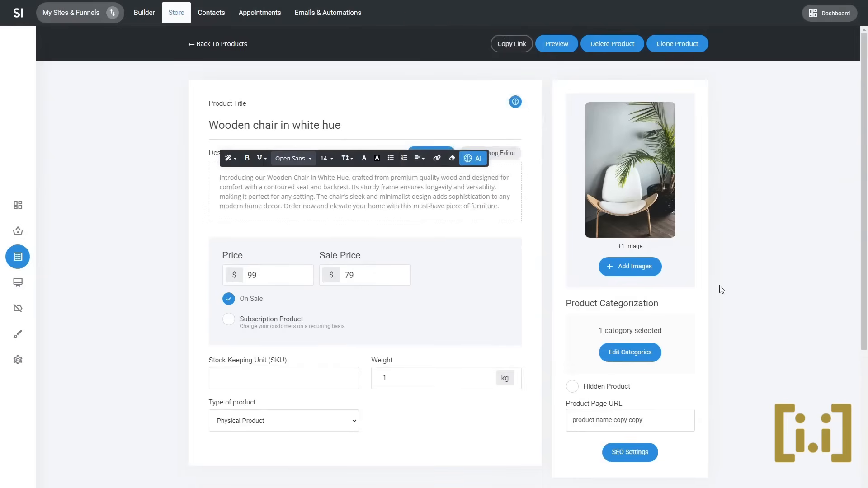
- Generate the product's SEO title and SEO description with AI in its SEO settings
left_click(633, 452)
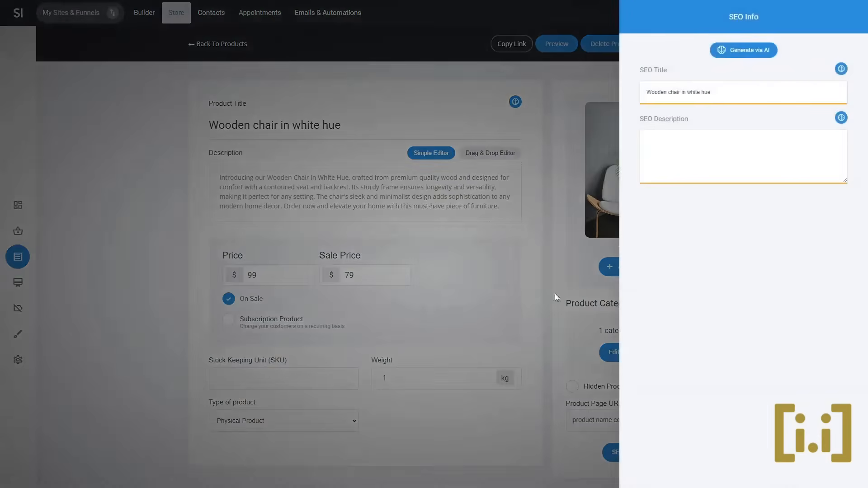
left_click(766, 54)
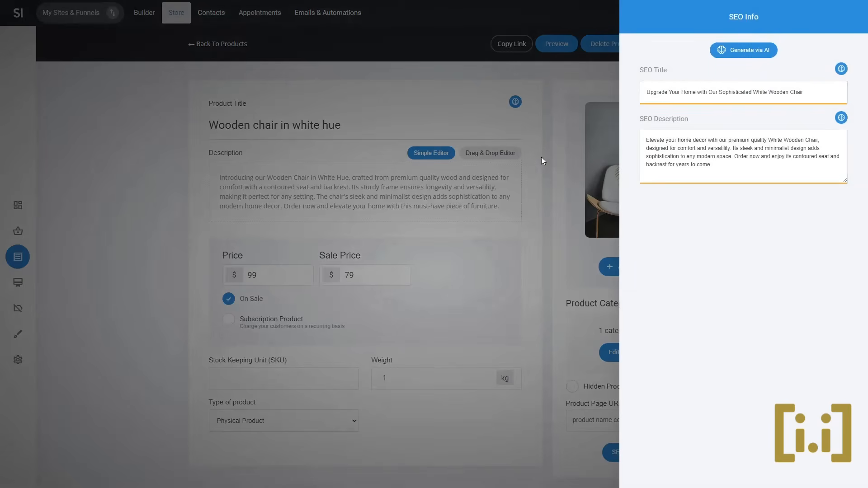
- Open the draft email campaign named 1 and choose the "A Powerful Message To Your Readers" template with the Introducing line for its design
left_click(554, 148)
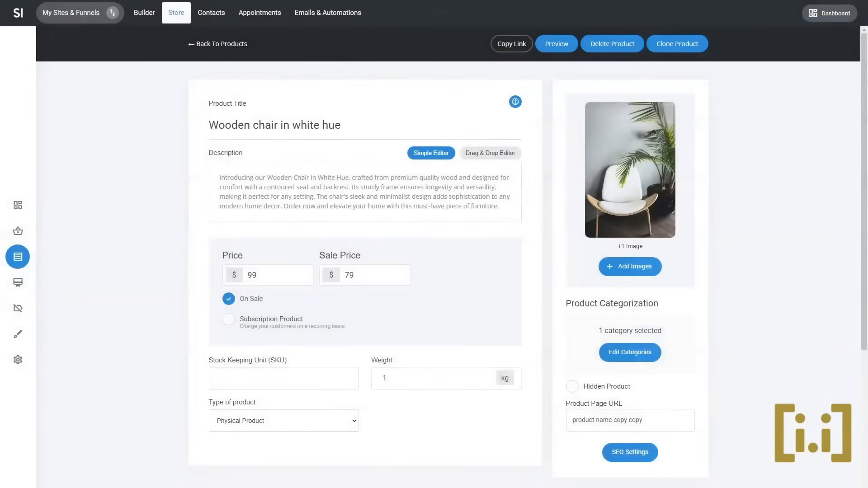
left_click(314, 15)
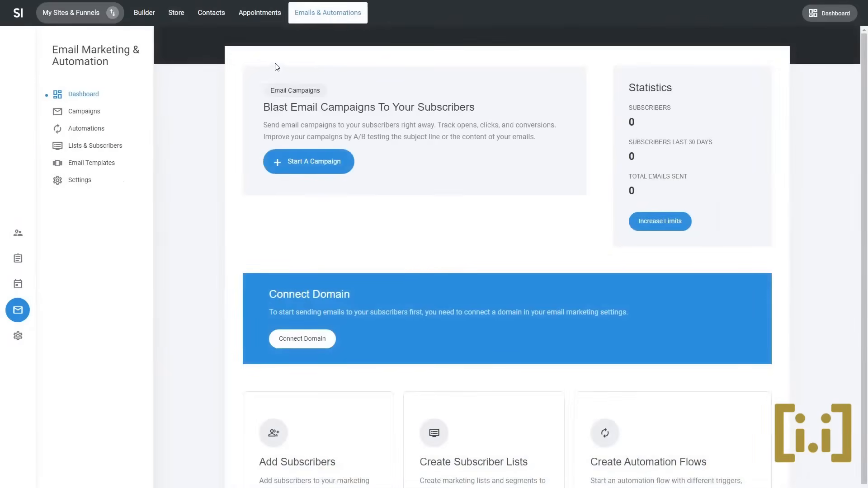
left_click(89, 112)
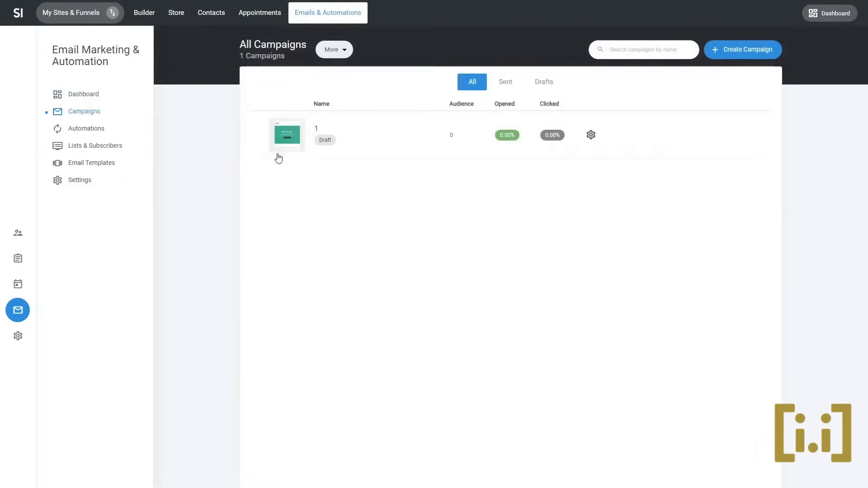
left_click(317, 132)
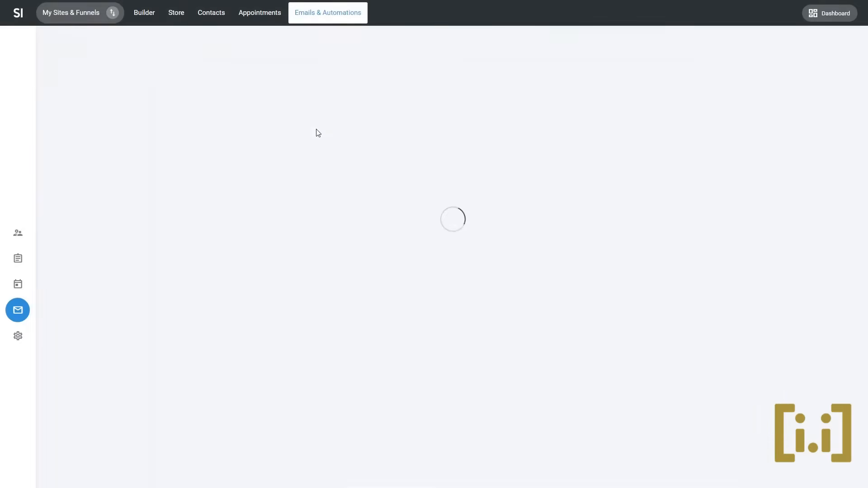
left_click(419, 38)
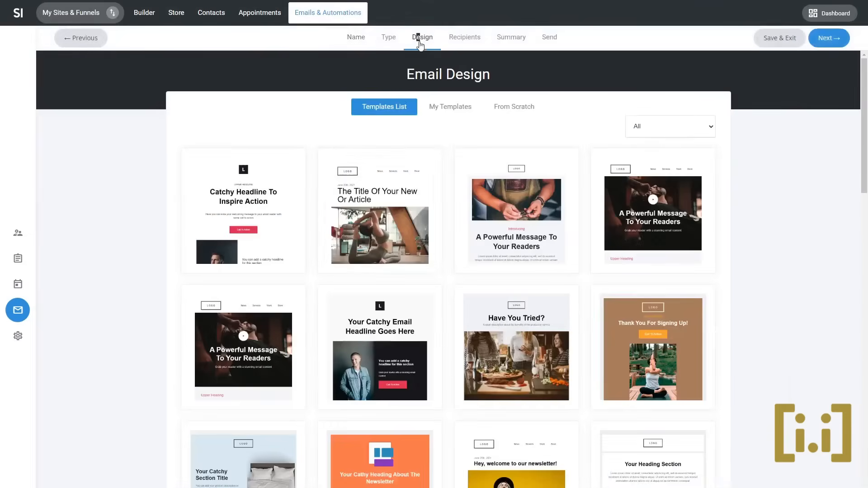
left_click(497, 212)
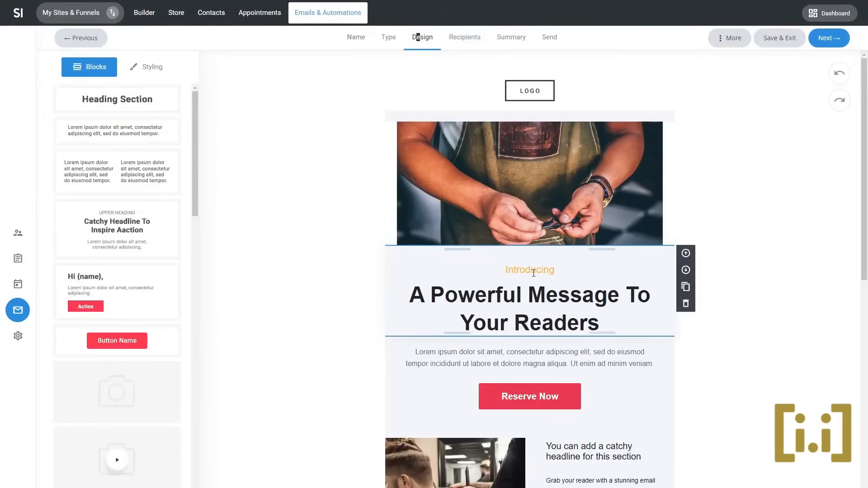
- View the AI text options for the email headline "A Powerful Message To Your Readers", close them and return to the site builder
triple_click(580, 311)
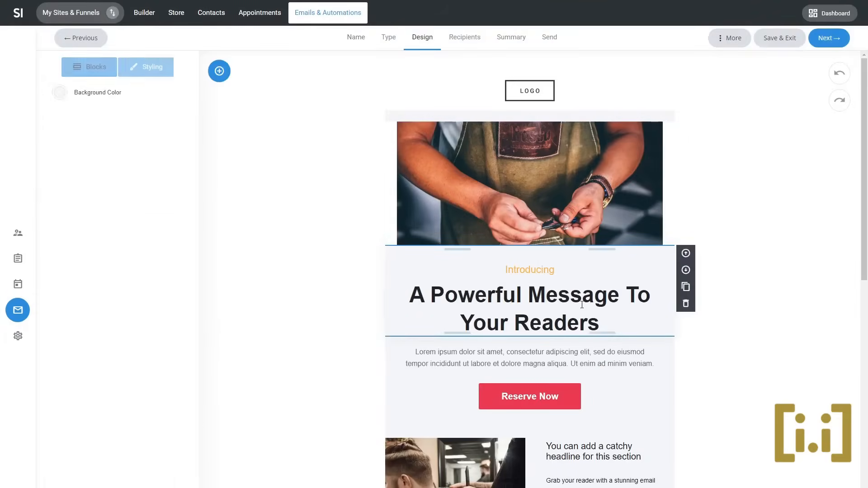
left_click(665, 255)
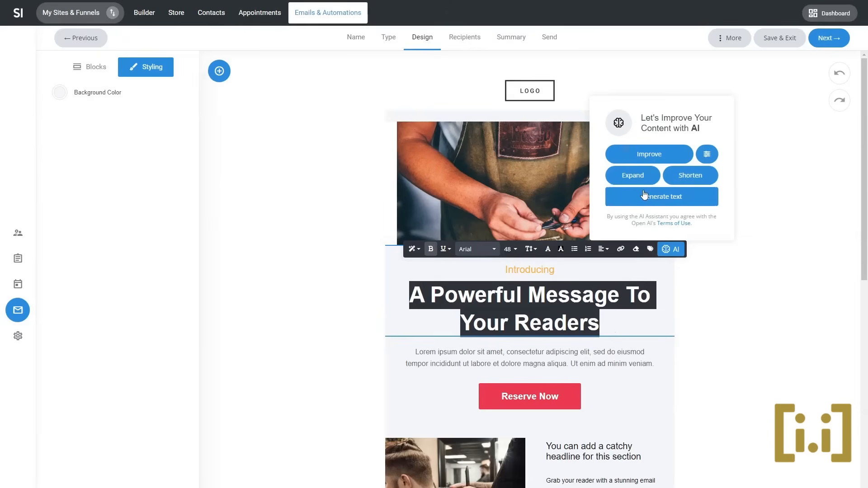
left_click(737, 312)
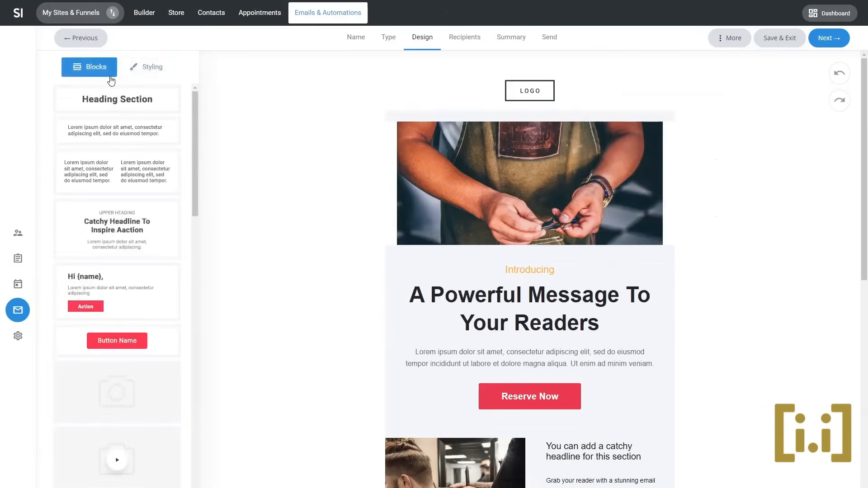
left_click(145, 21)
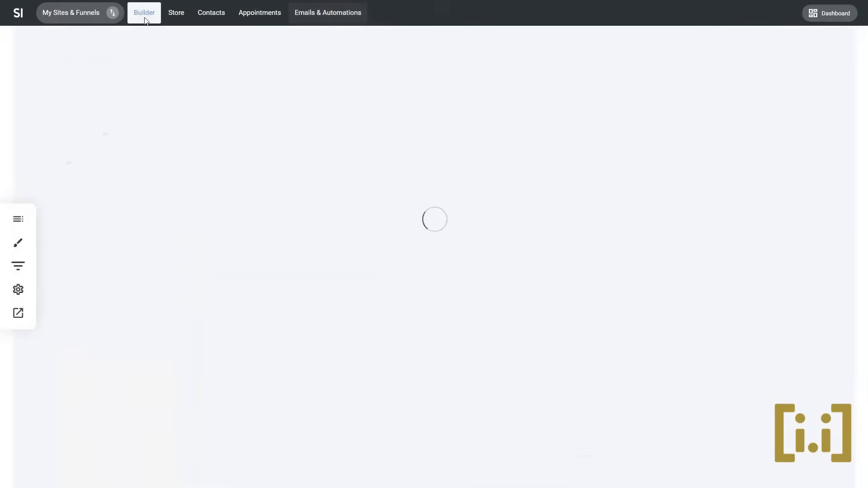